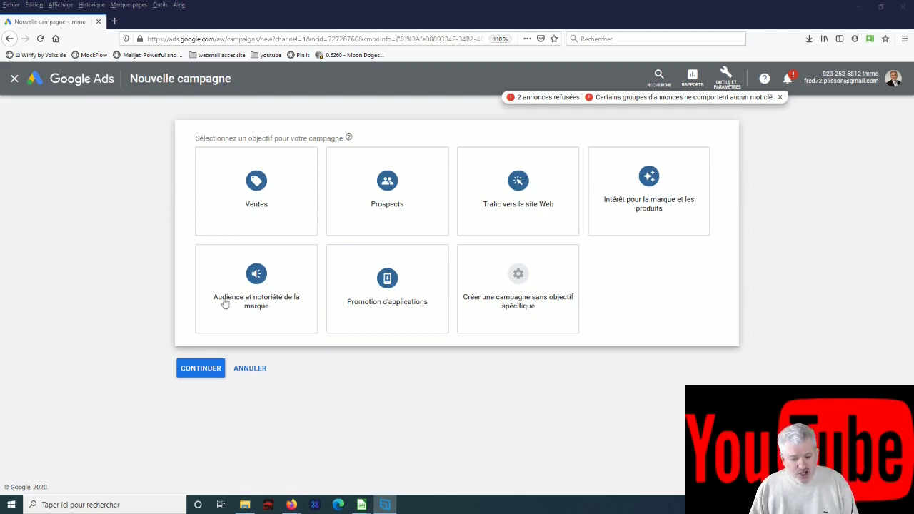
Start a video campaign with the objective Audience et notoriété de la marque and the subtype Séquence d'annonces
left_click(248, 286)
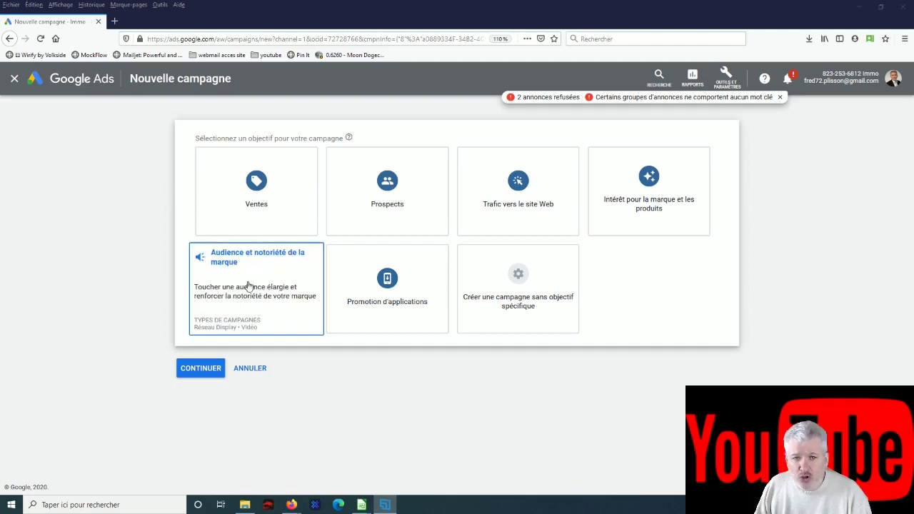
left_click(352, 359)
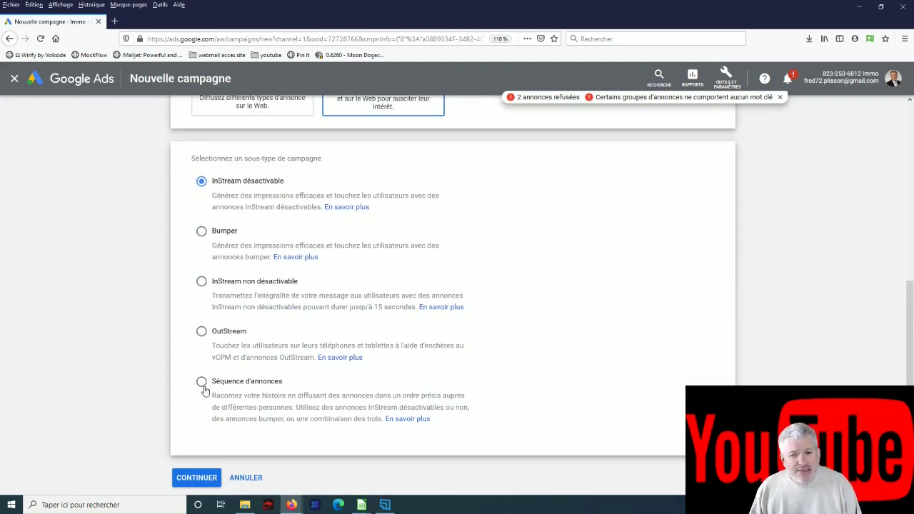
left_click(201, 382)
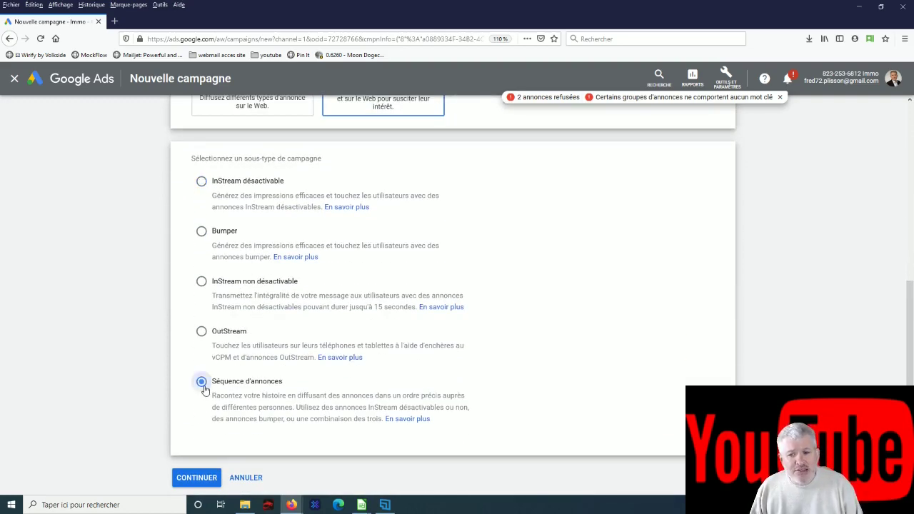
left_click(191, 484)
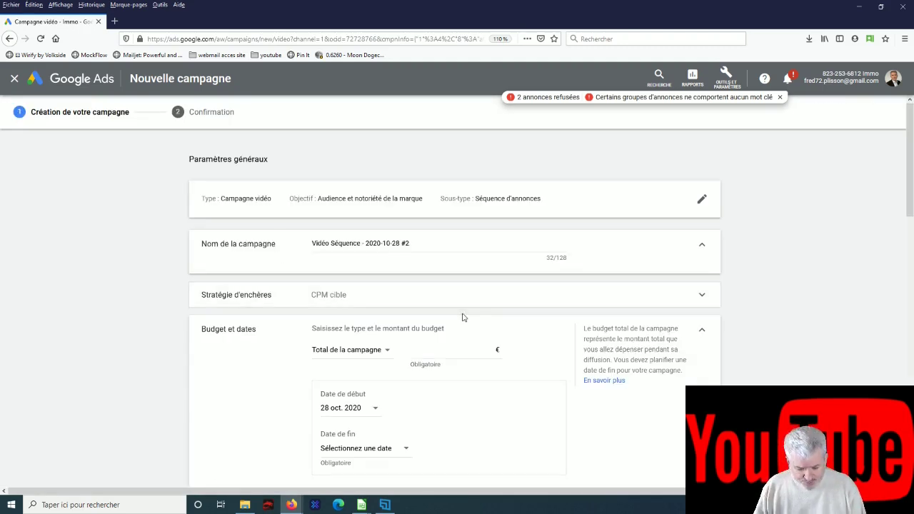
Set the campaign budget to Quotidien at 2,00 € and restrict the geographic targeting to France
scroll(460, 304, "down", 1)
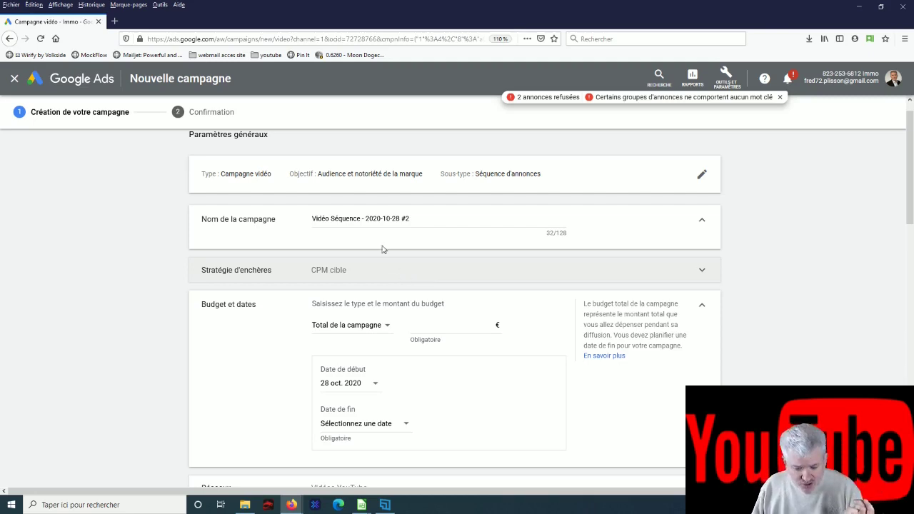
scroll(488, 321, "down", 1)
left_click(483, 279)
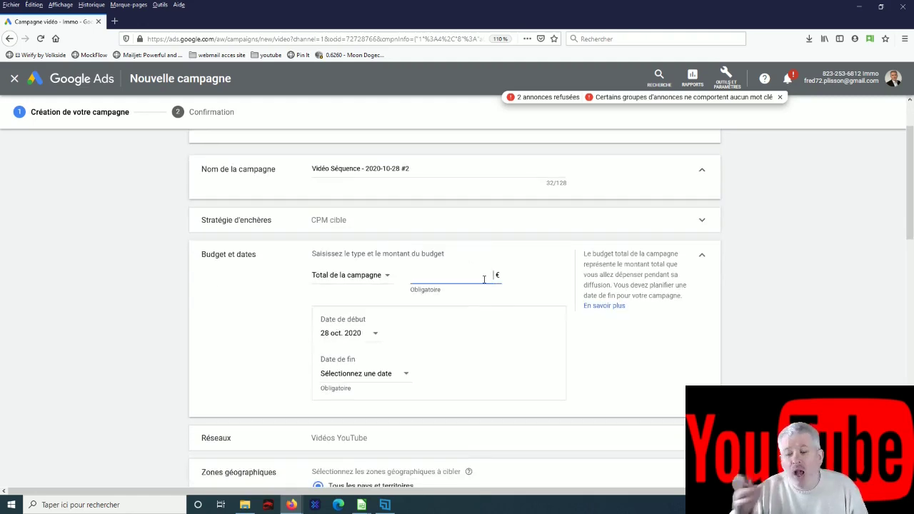
left_click(370, 279)
left_click(356, 289)
left_click(461, 279)
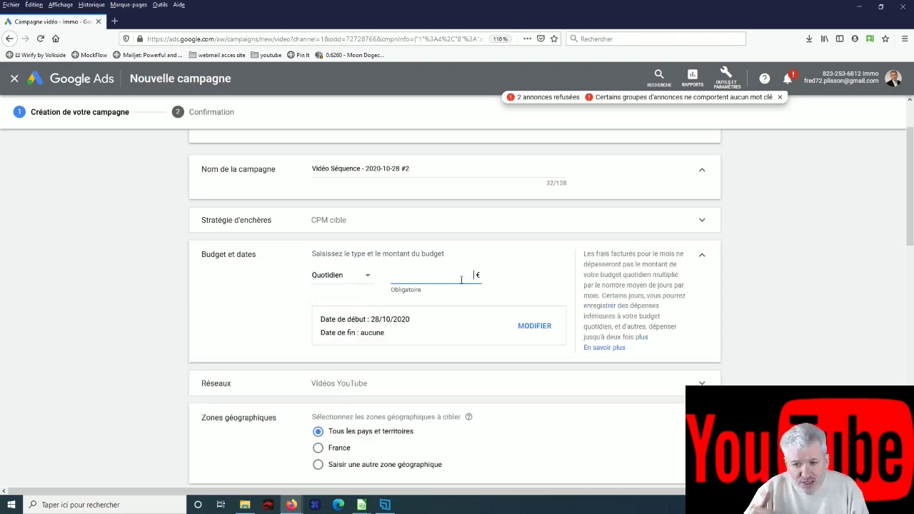
type("2,00")
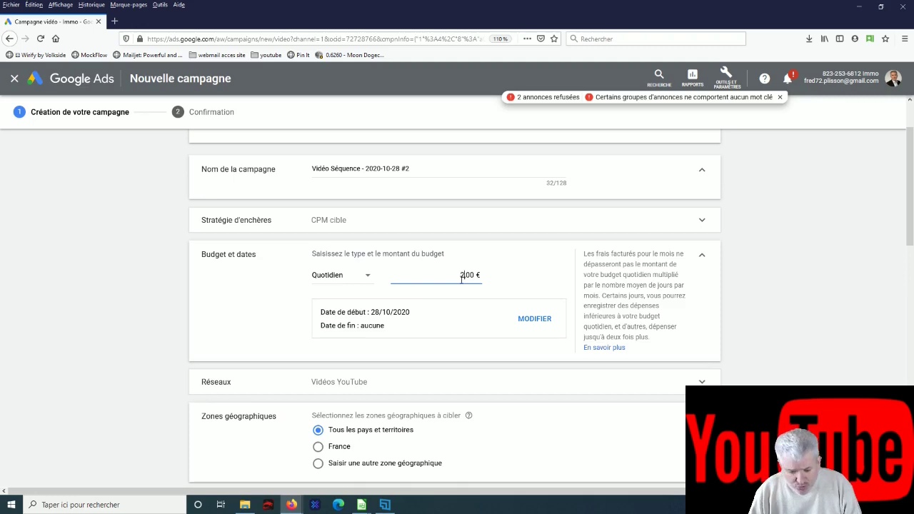
scroll(532, 319, "down", 2)
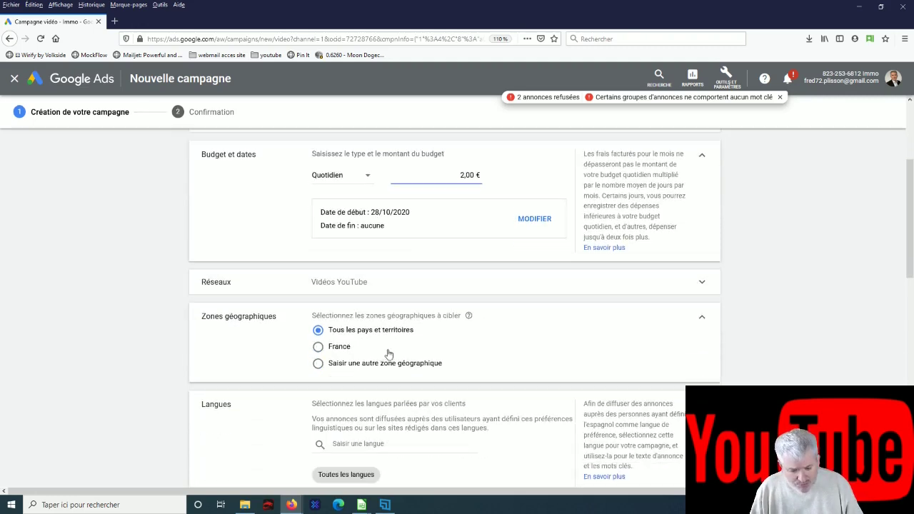
left_click(318, 348)
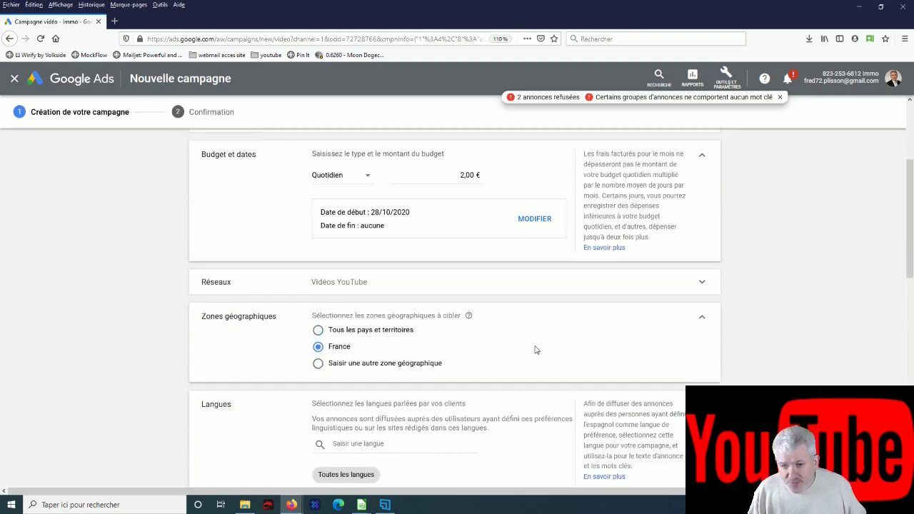
Expand the campaign's demographic data to examine the sex, age, parental status and household income options
scroll(536, 350, "down", 1)
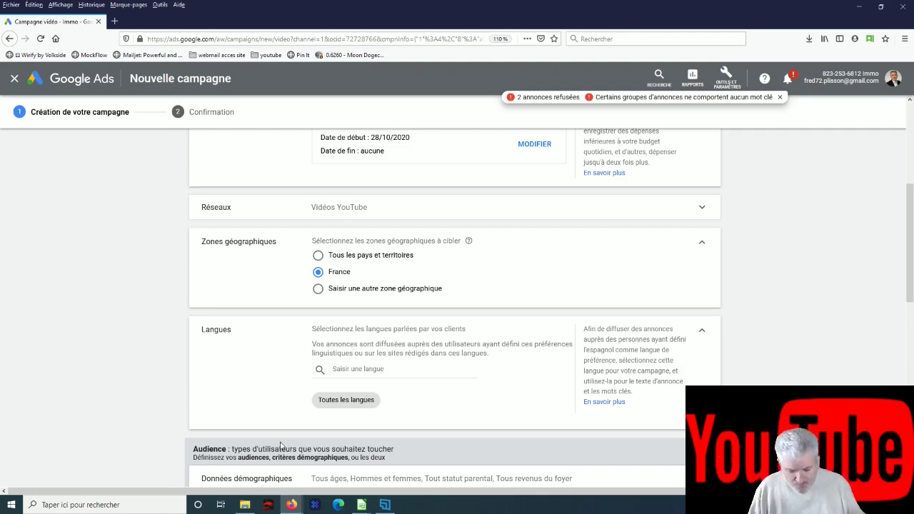
scroll(504, 413, "down", 2)
scroll(507, 410, "down", 2)
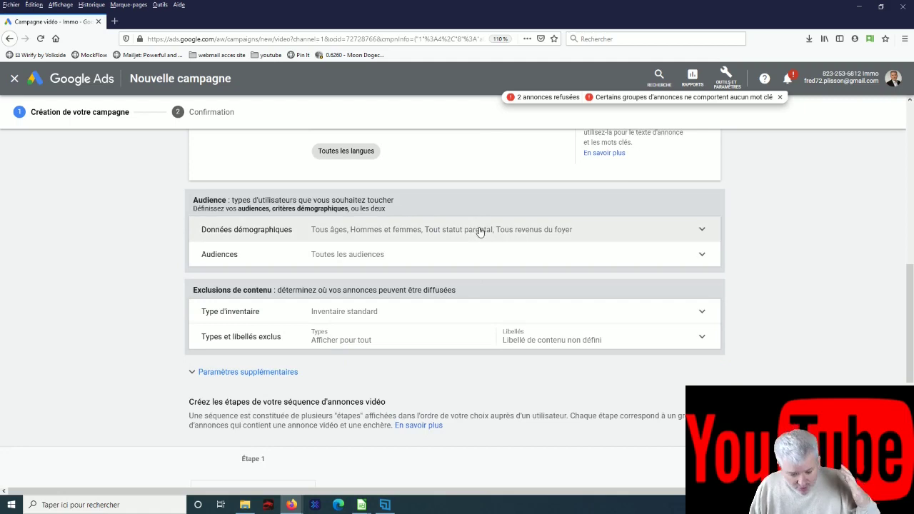
left_click(480, 232)
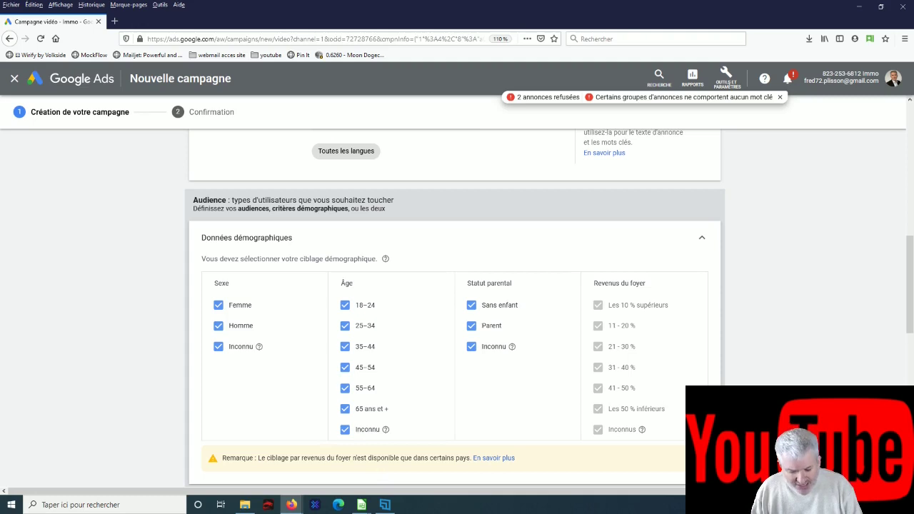
Search the campaign's audiences for "seo" and add Services de SEO et de SEM to the targeting
scroll(650, 259, "down", 4)
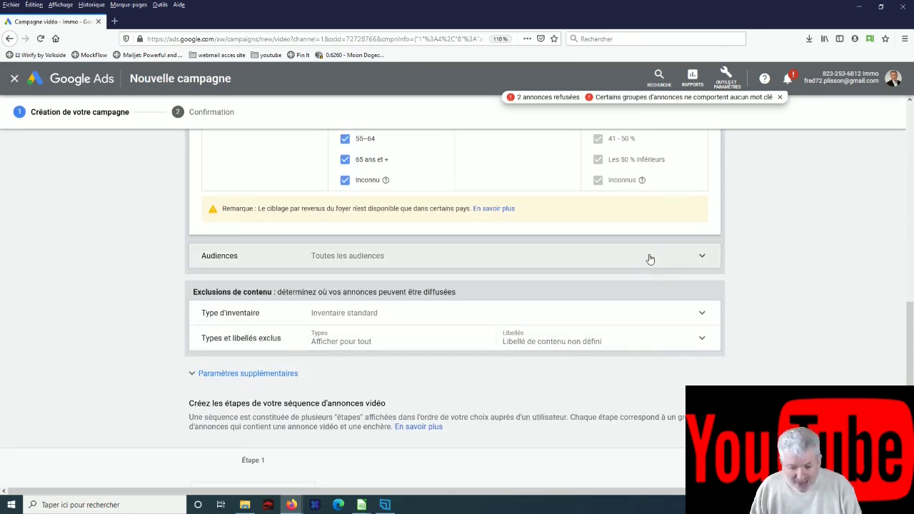
left_click(649, 259)
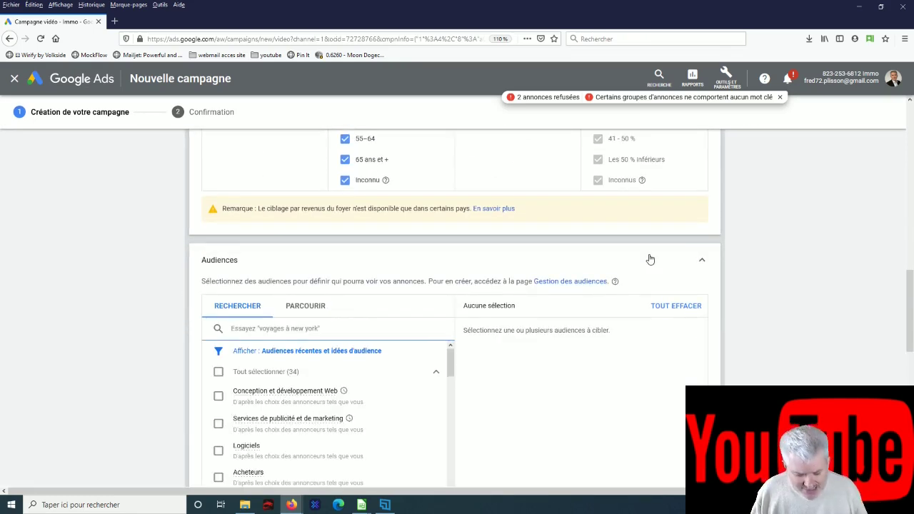
scroll(546, 364, "down", 2)
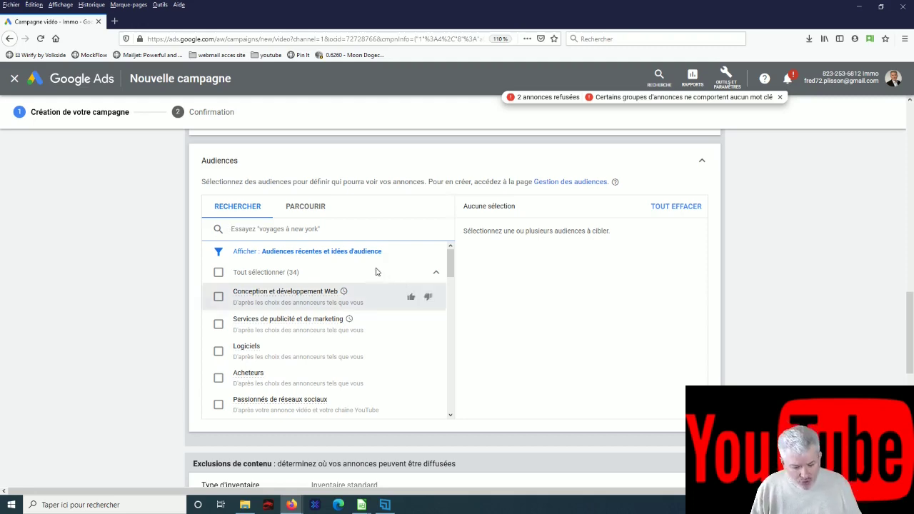
left_click(304, 229)
type("seo")
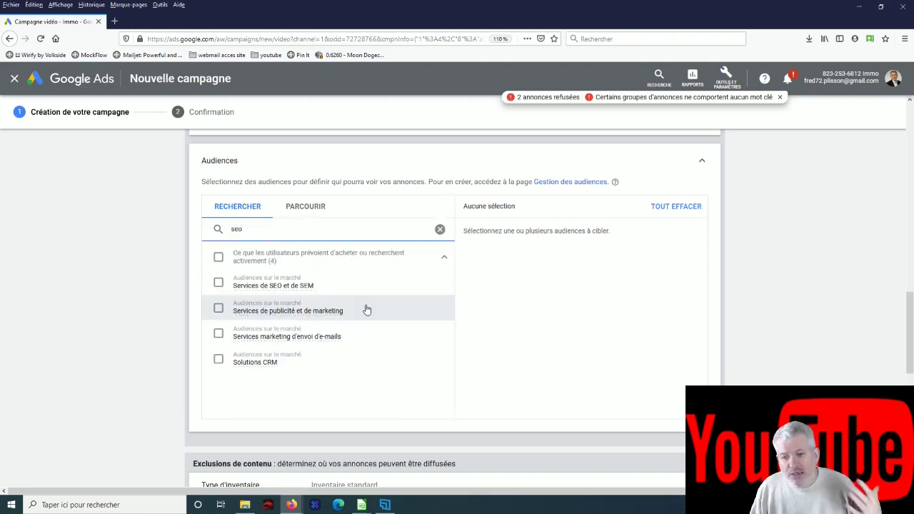
left_click(219, 284)
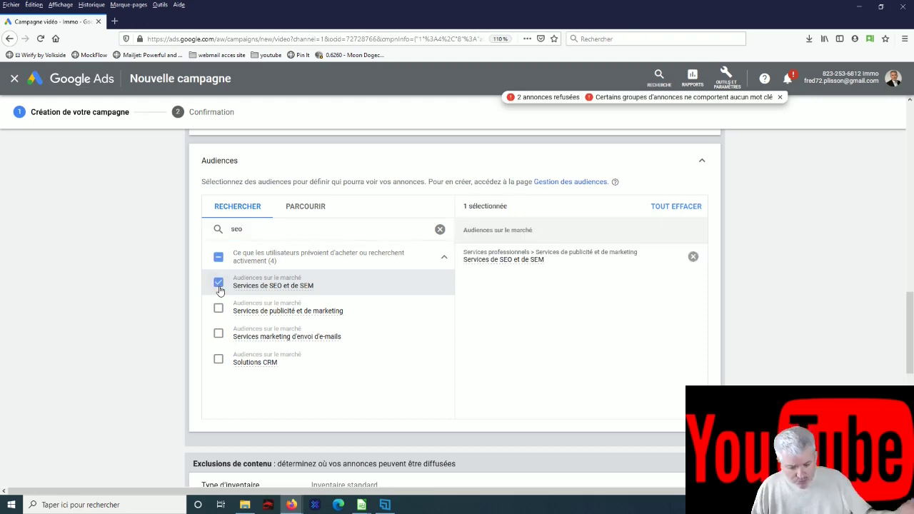
Search the audiences for "analytics" and look through the suggested segments
left_click_drag(261, 234, 190, 226)
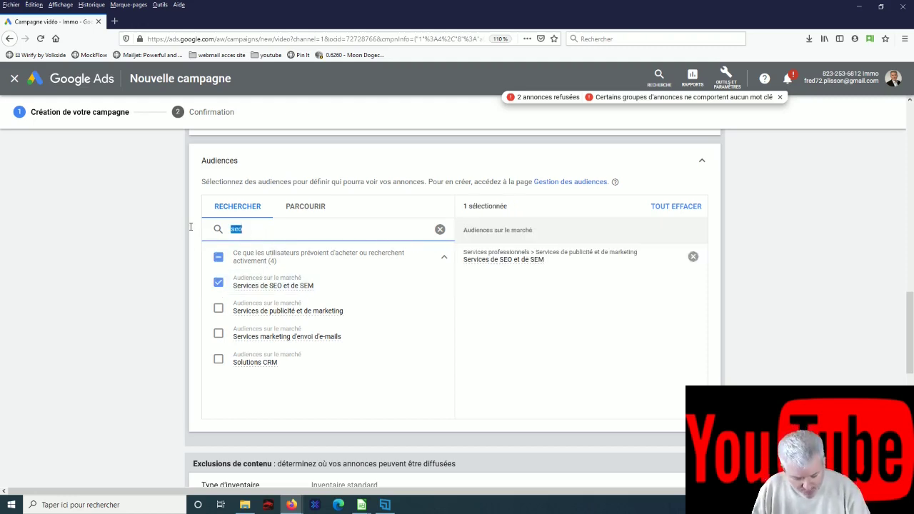
type("az")
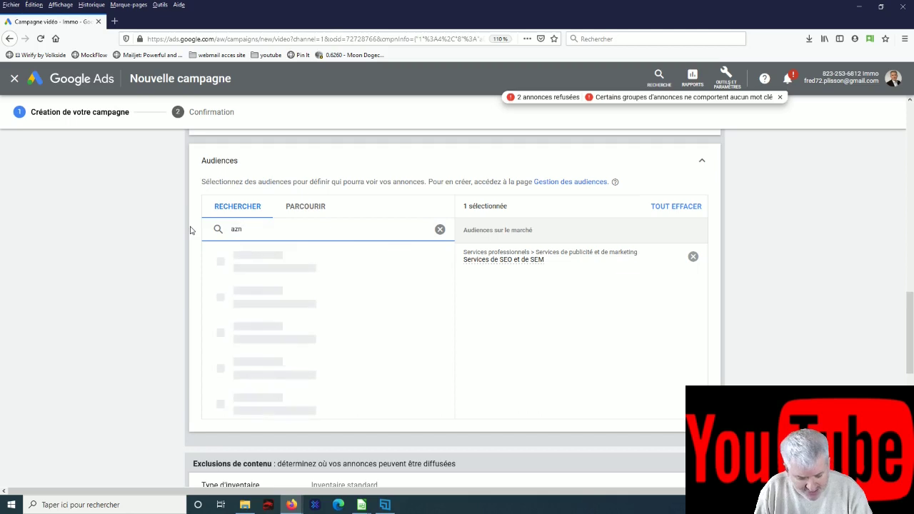
key("BackSpace")
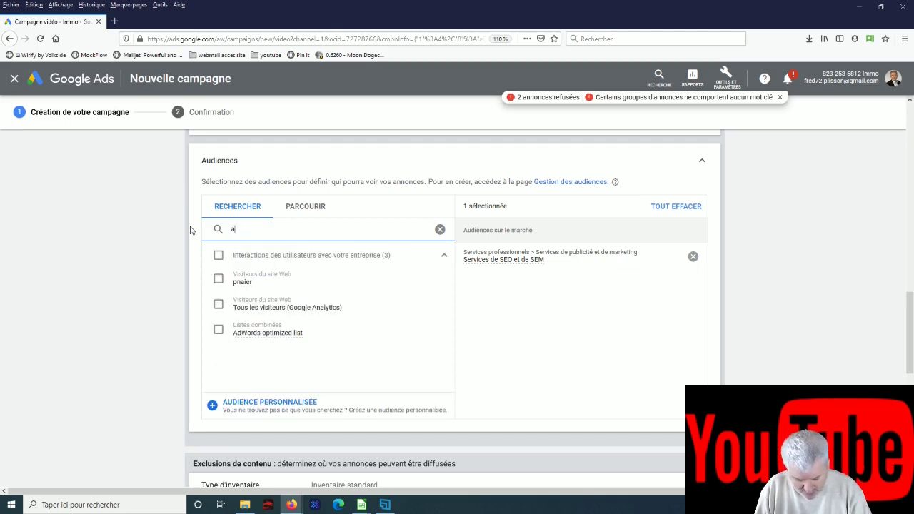
type("nalytics")
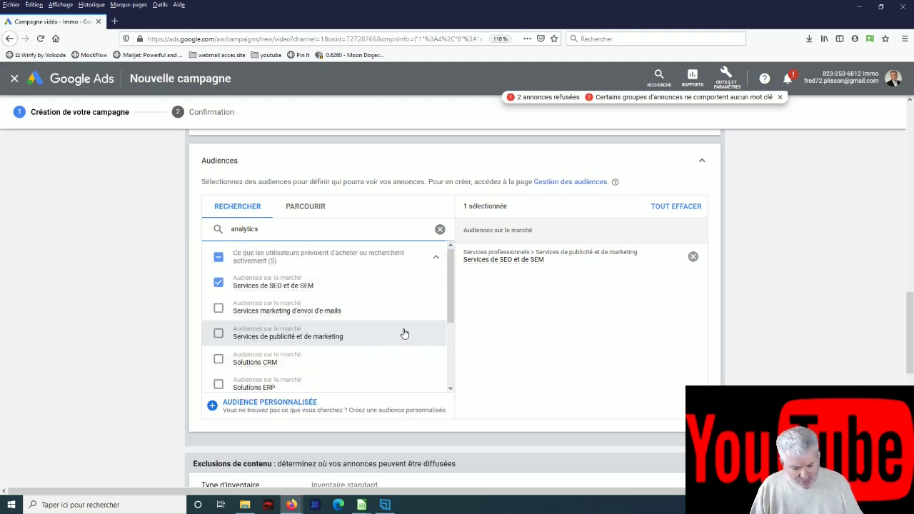
scroll(389, 322, "down", 2)
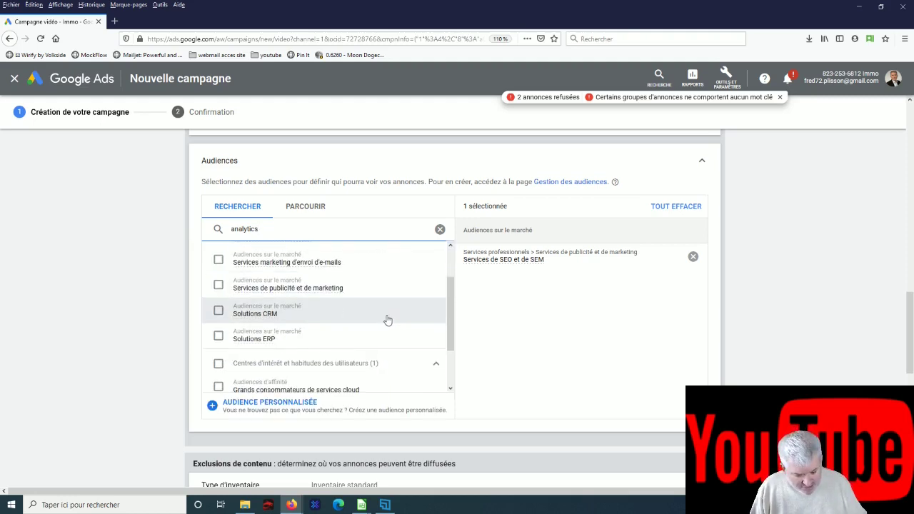
scroll(385, 323, "down", 2)
scroll(407, 330, "down", 2)
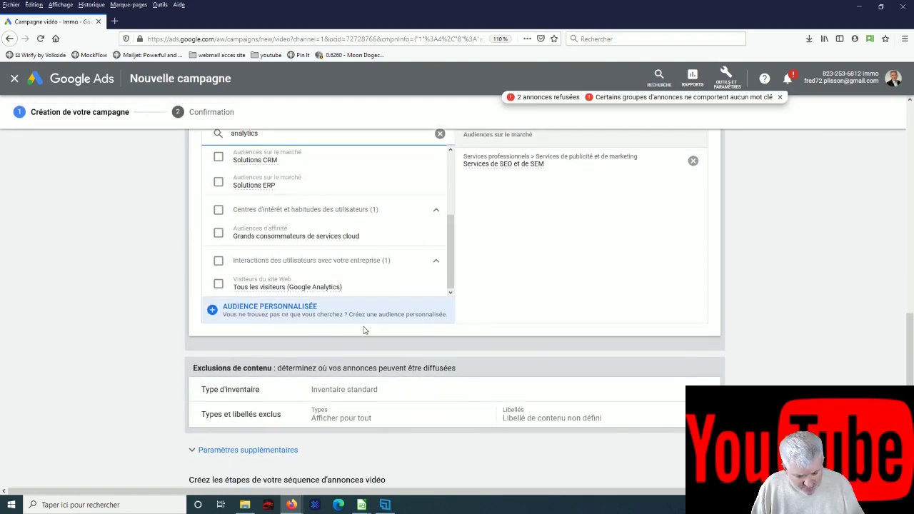
scroll(394, 292, "up", 3)
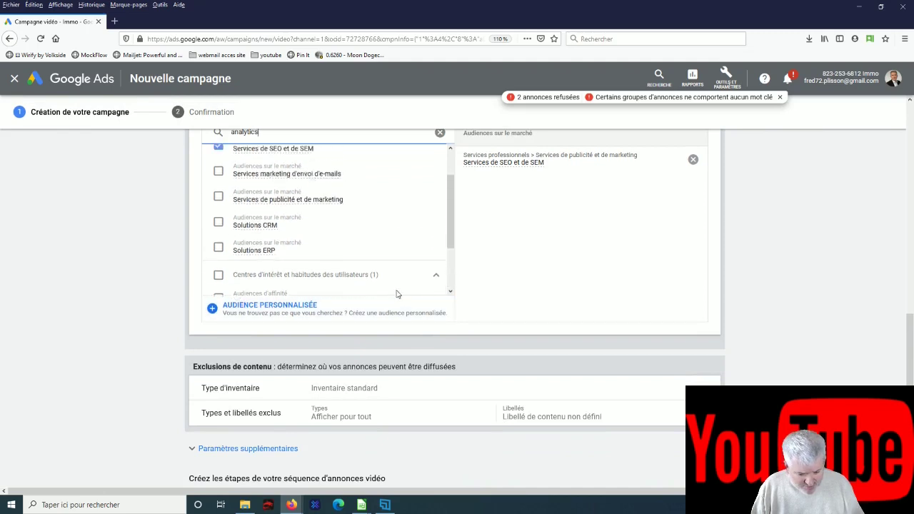
scroll(513, 299, "up", 1)
scroll(377, 299, "down", 1)
scroll(378, 299, "up", 2)
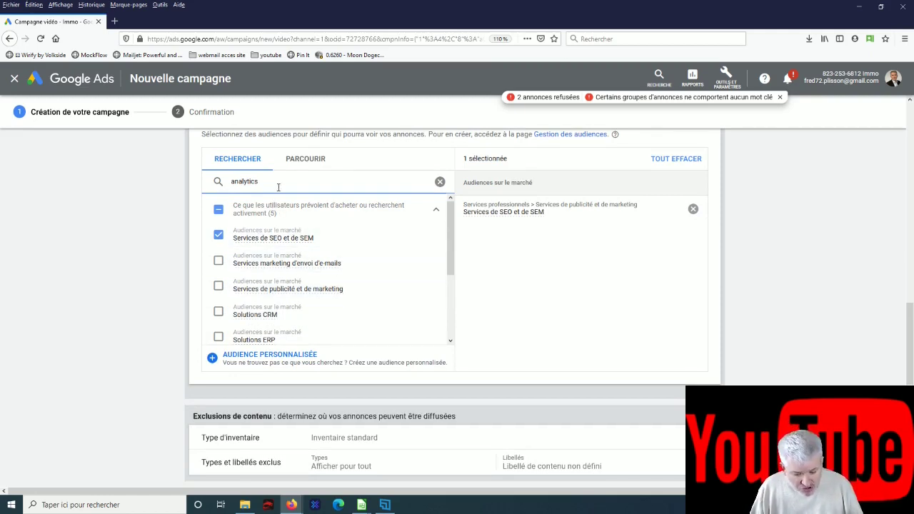
Search the audiences for "createur de site" and add Conception et développement Web and Enregistrement de domaine to the targeting
left_click_drag(278, 185, 212, 185)
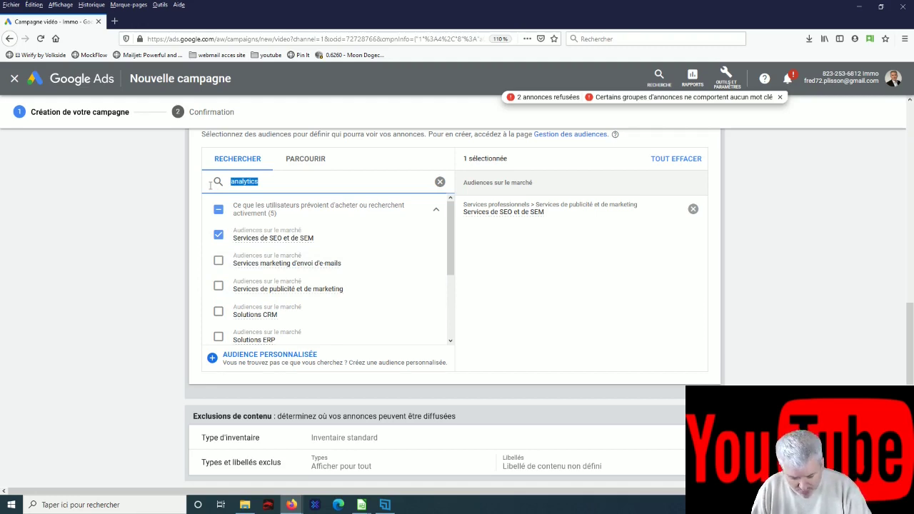
key("BackSpace")
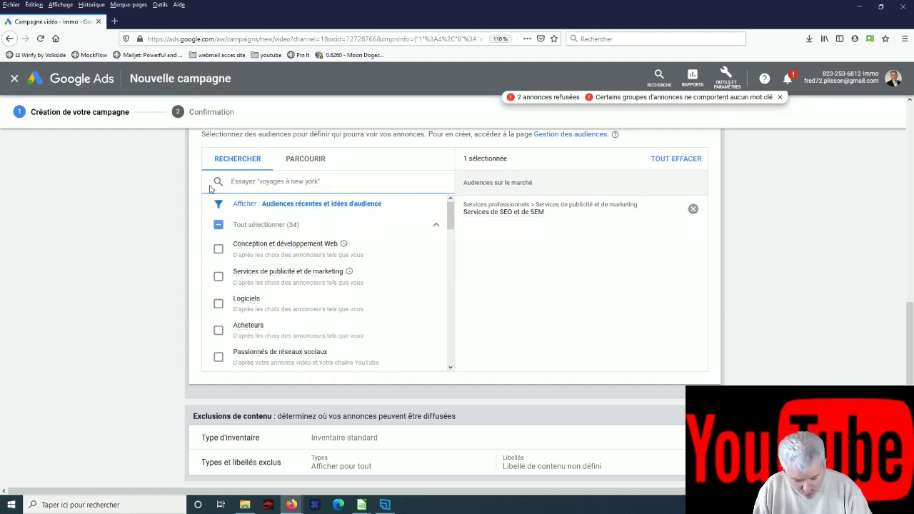
type("cre")
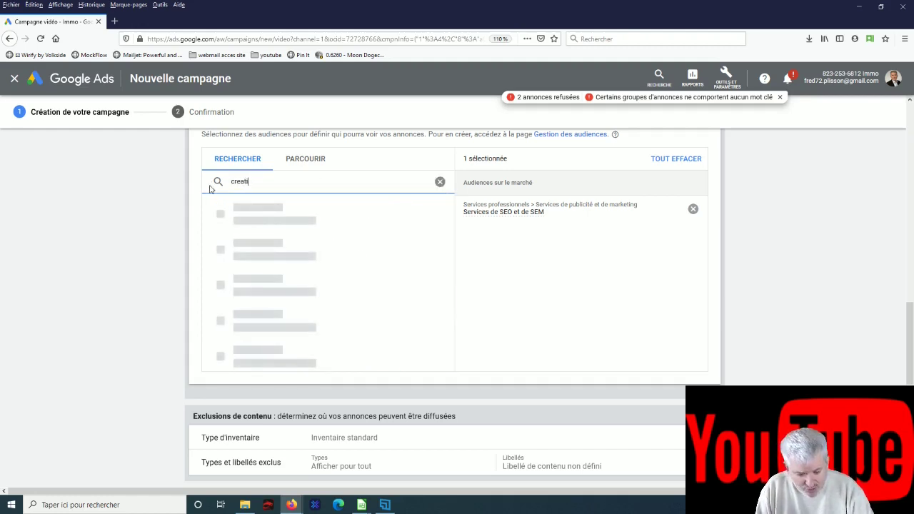
type("ateur de site")
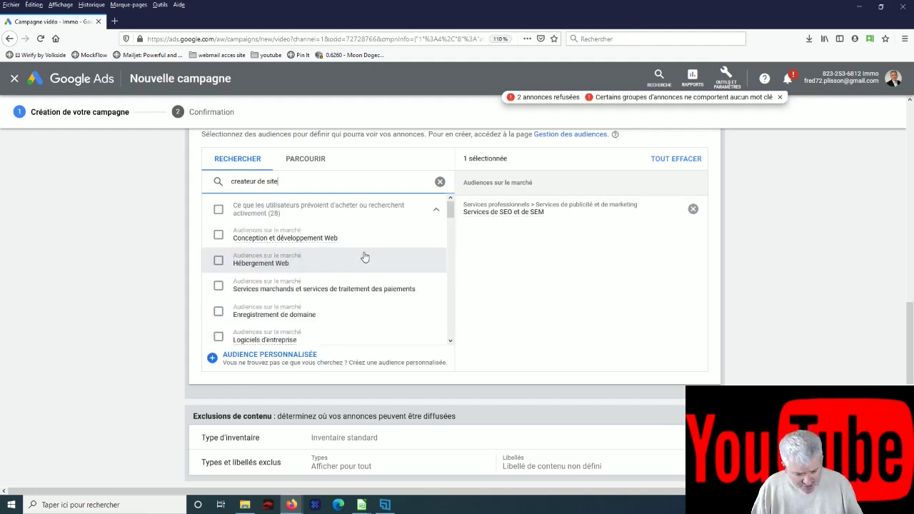
left_click(218, 234)
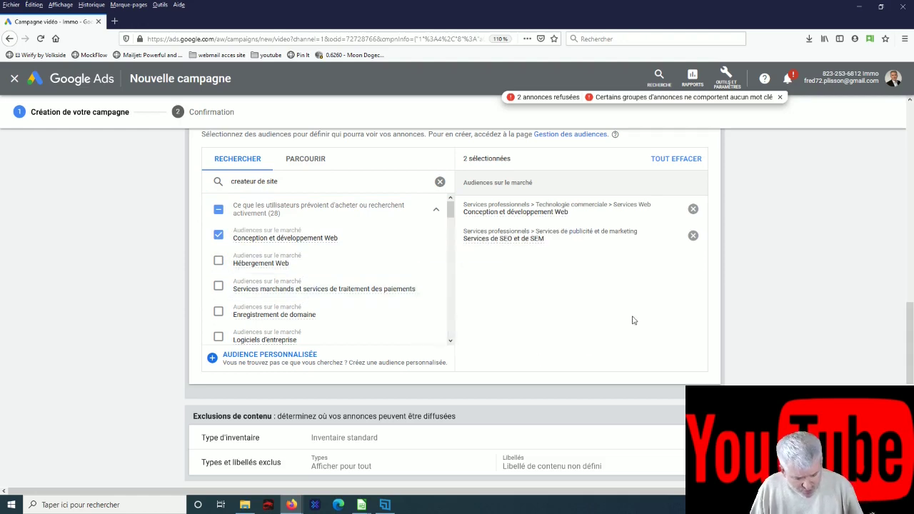
scroll(404, 318, "down", 2)
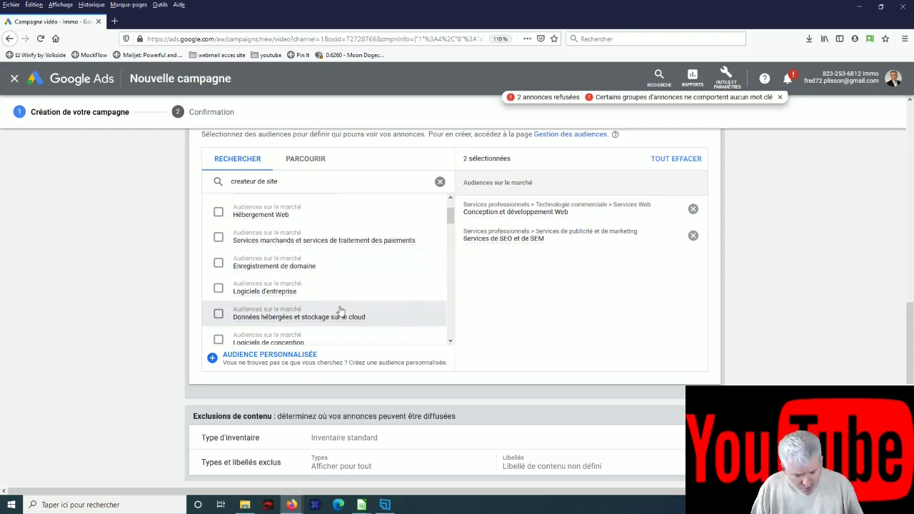
left_click(218, 264)
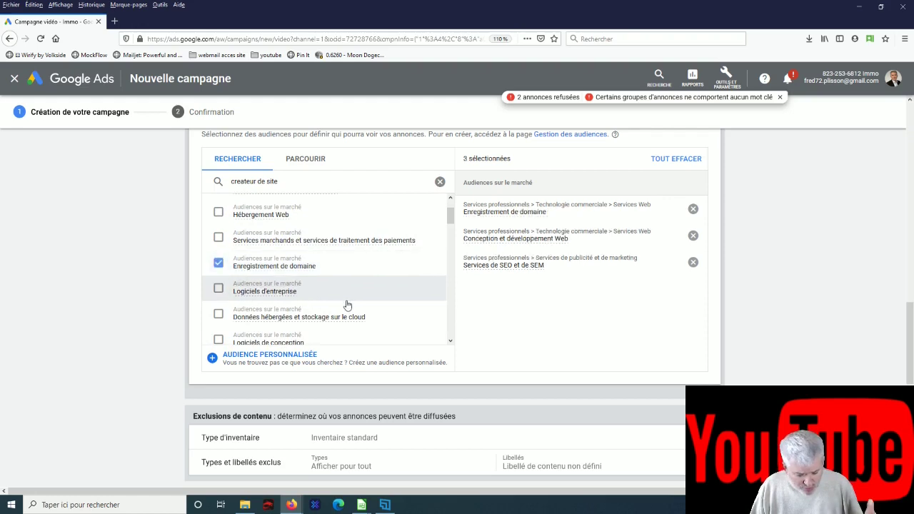
scroll(347, 307, "down", 4)
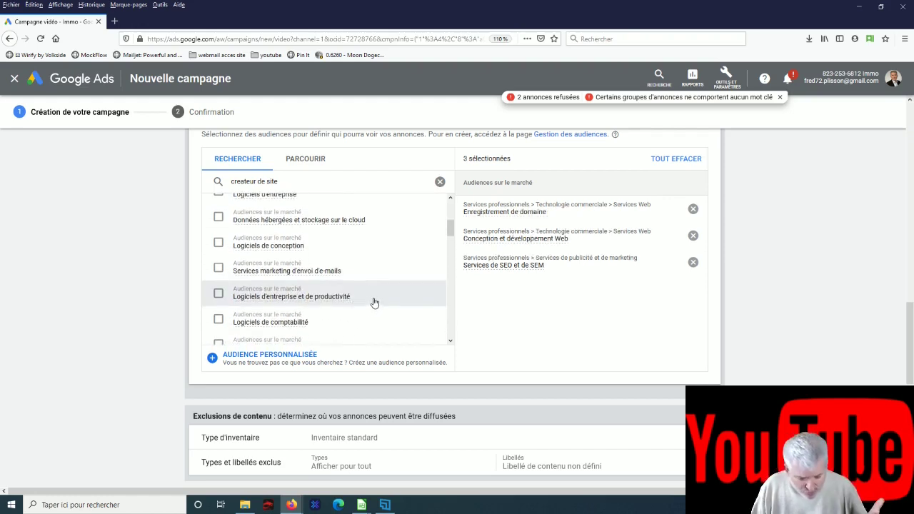
scroll(373, 303, "down", 5)
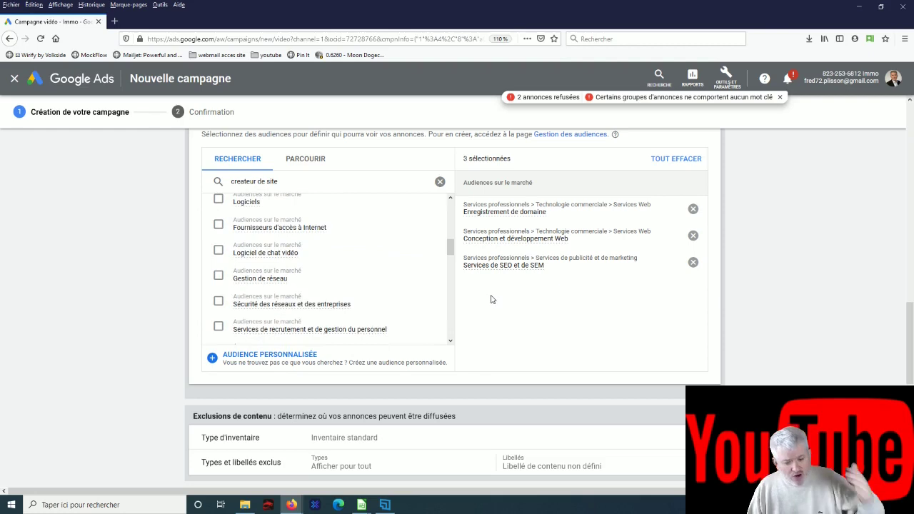
Expand the campaign's additional settings and examine the exposure limit options for the sequence
scroll(421, 272, "down", 4)
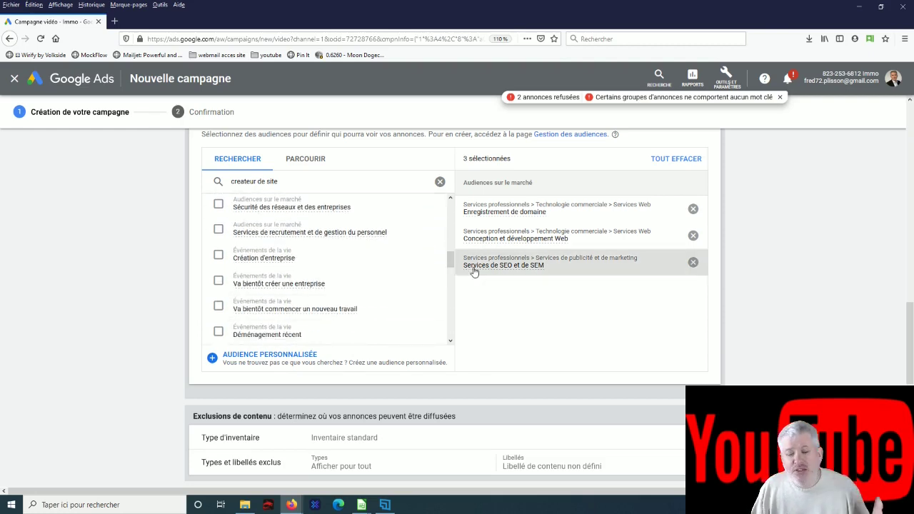
scroll(738, 331, "down", 3)
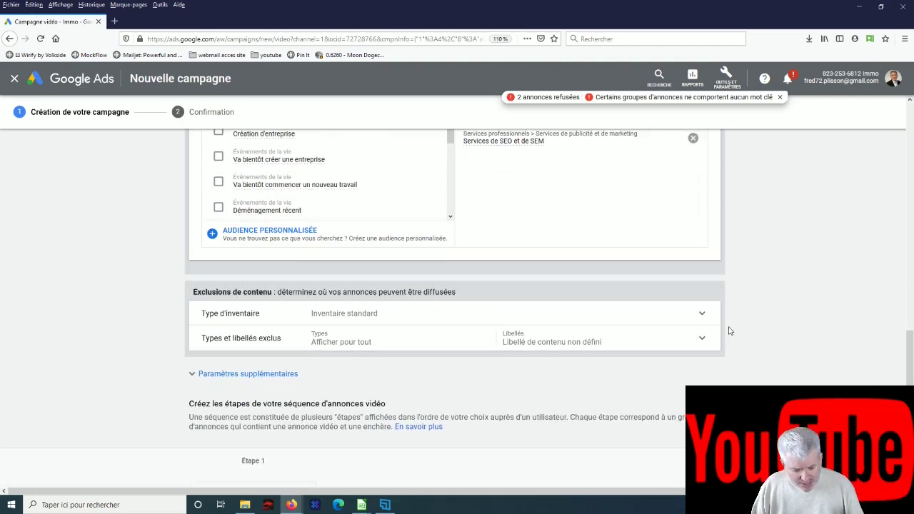
scroll(424, 323, "down", 3)
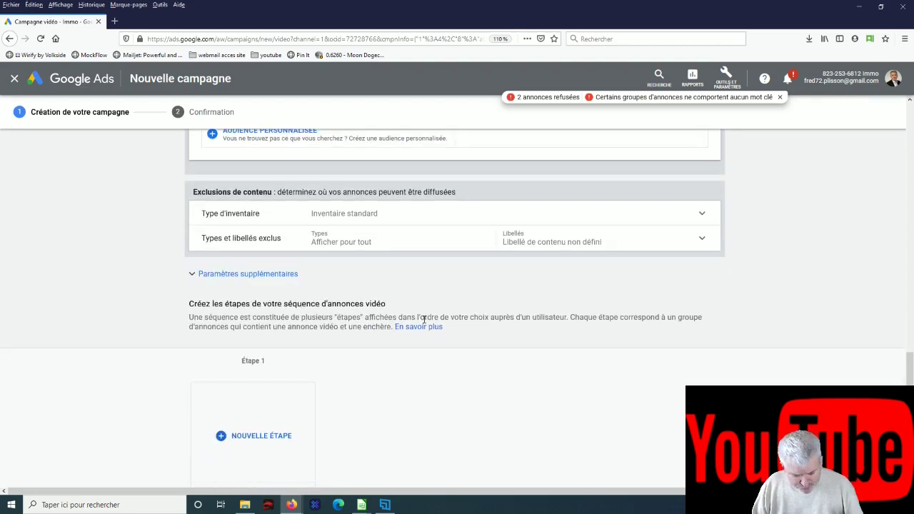
scroll(385, 293, "down", 2)
left_click(282, 201)
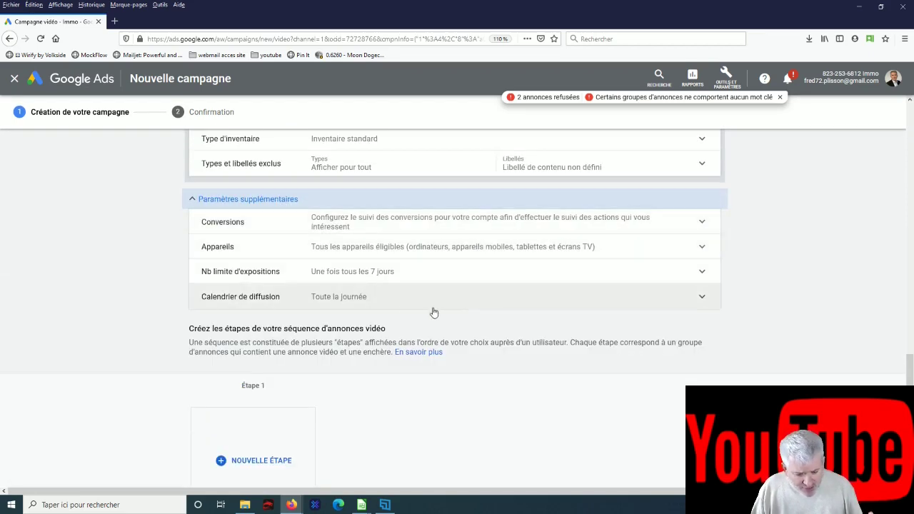
left_click(384, 276)
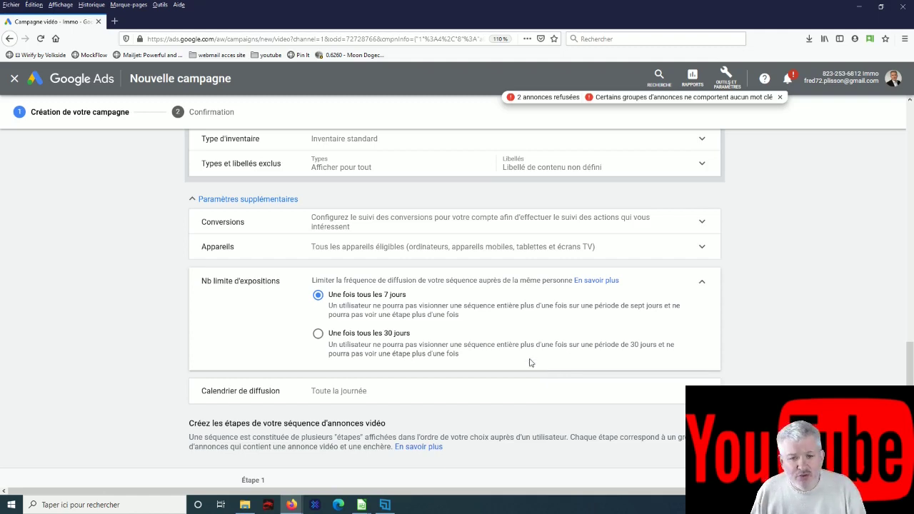
scroll(167, 402, "down", 1)
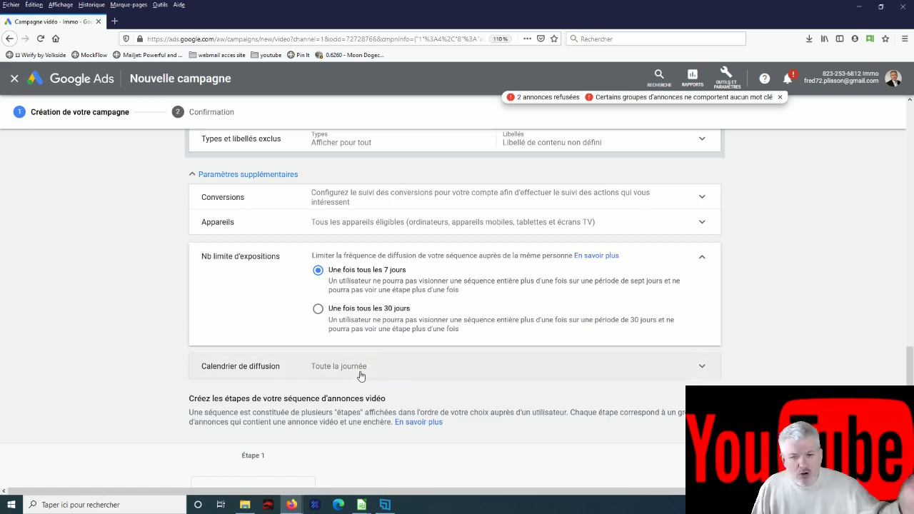
Start creating the first step of the video ad sequence and go to its YouTube video selection
scroll(391, 376, "down", 5)
scroll(391, 376, "down", 2)
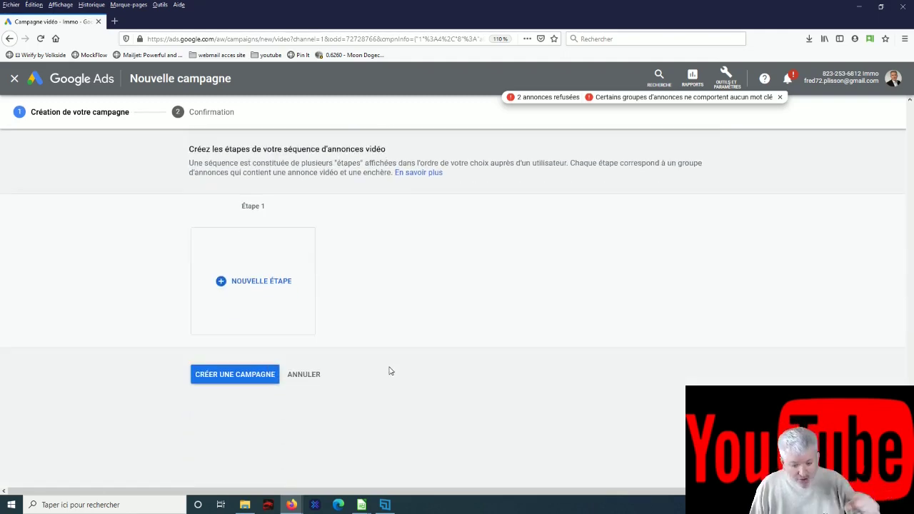
left_click(267, 290)
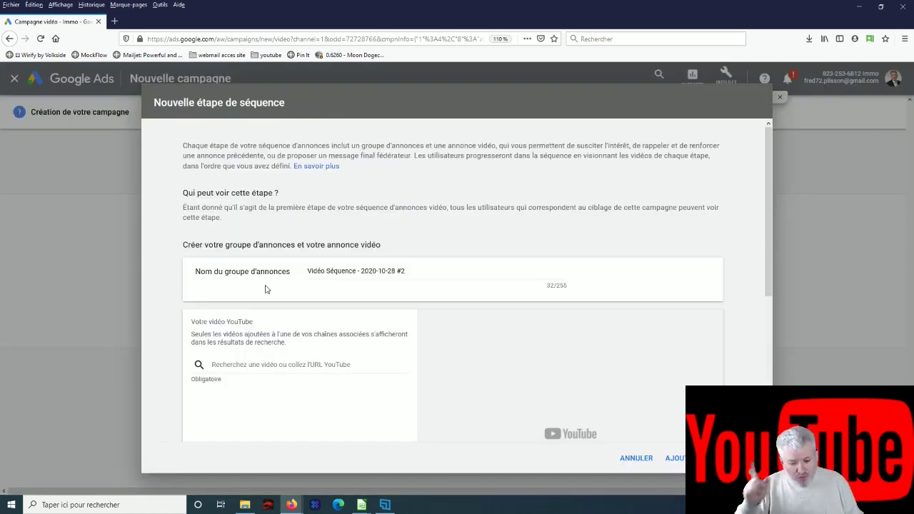
scroll(367, 298, "down", 5)
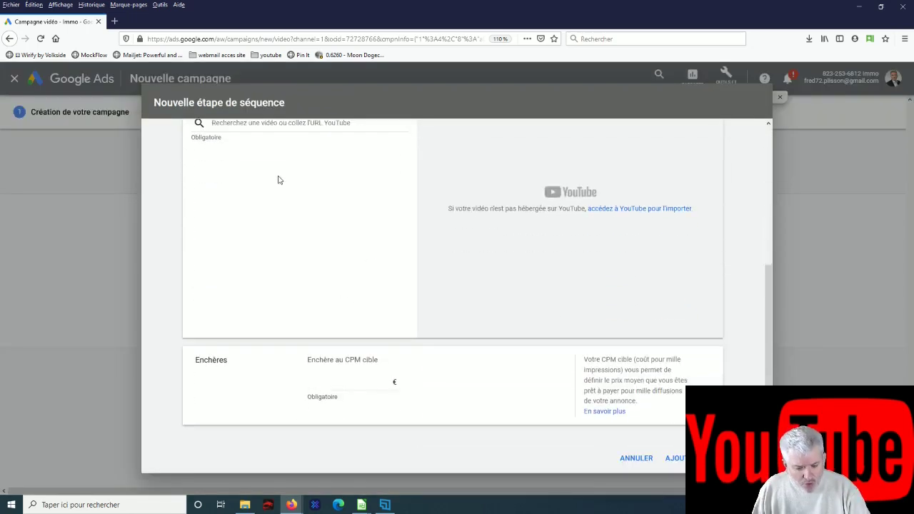
Search the YouTube videos by the channel owner's name and look through the suggested videos
left_click(274, 171)
type("freder")
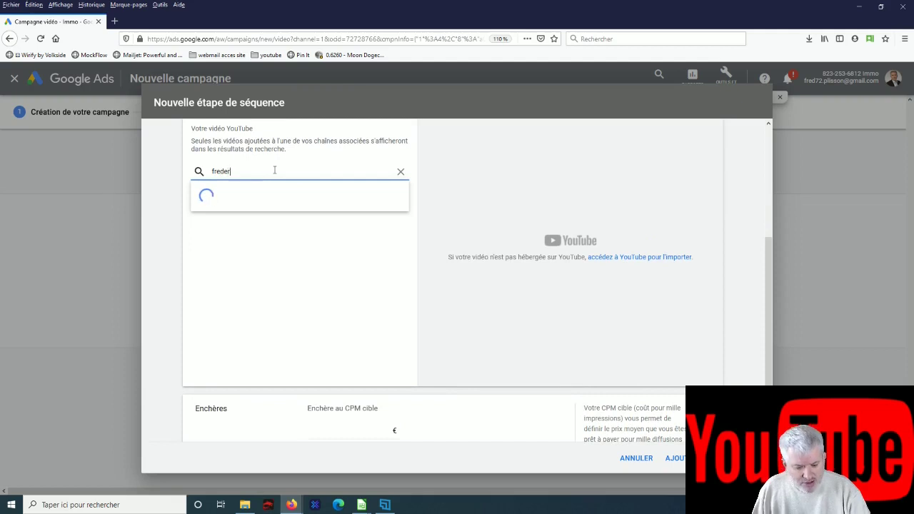
type("ic pl")
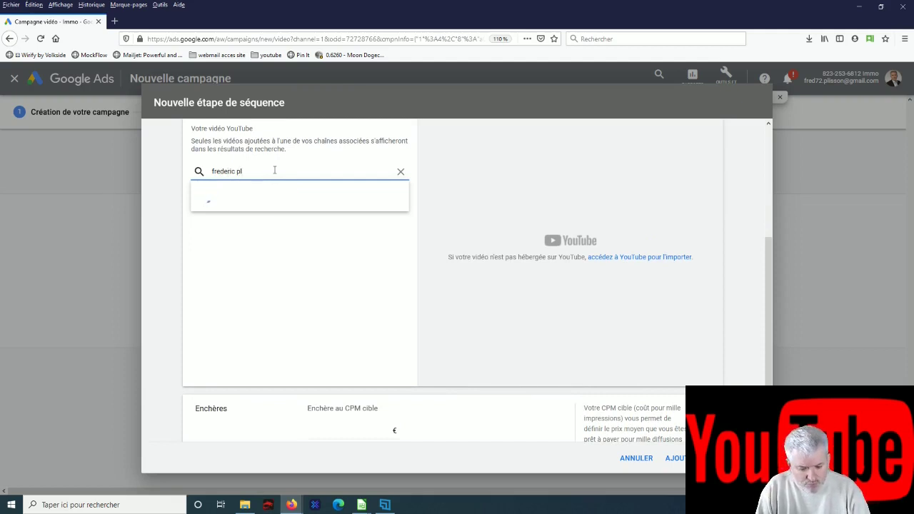
type("isson")
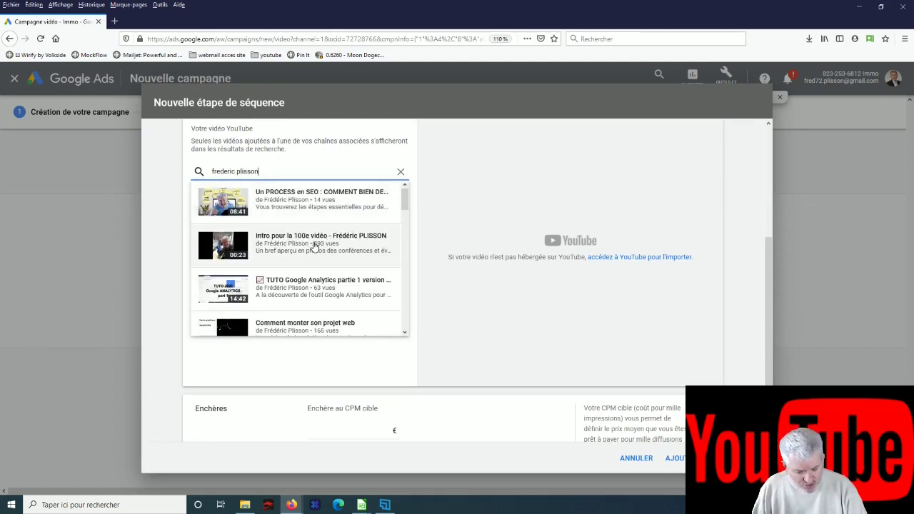
scroll(314, 246, "down", 8)
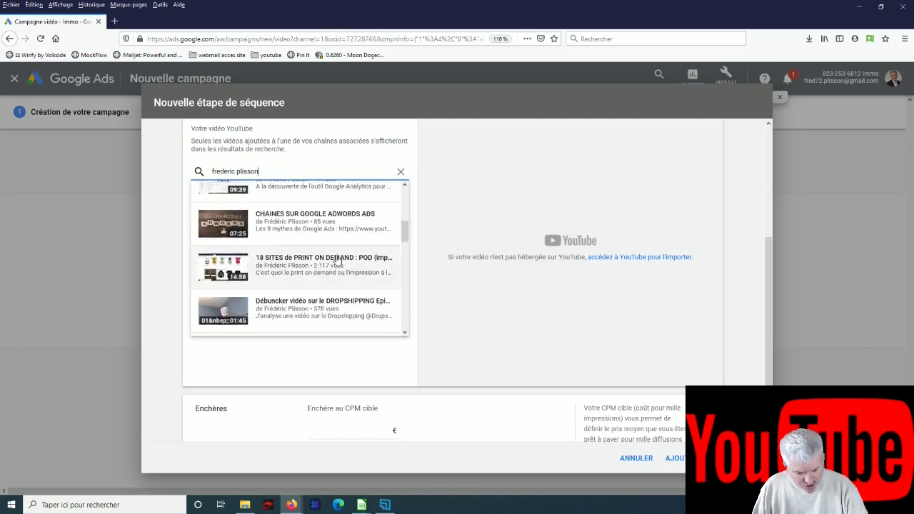
scroll(337, 260, "down", 4)
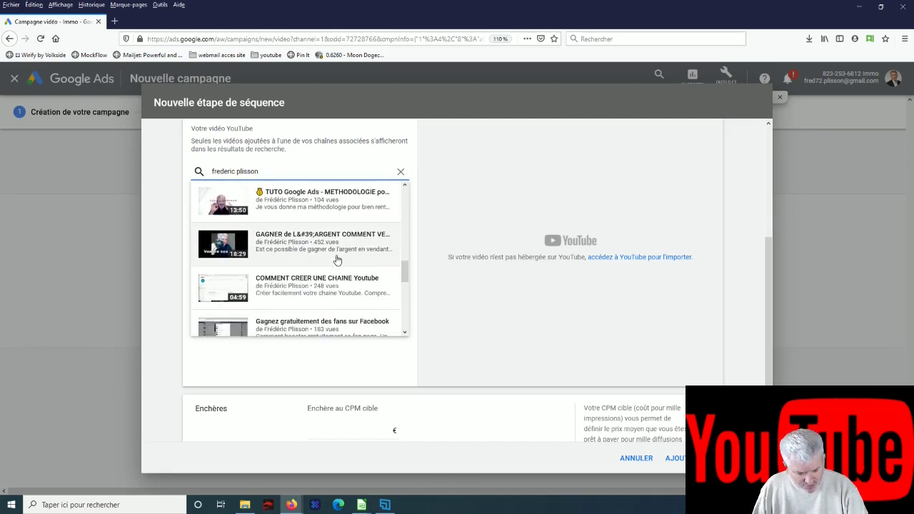
scroll(337, 260, "down", 5)
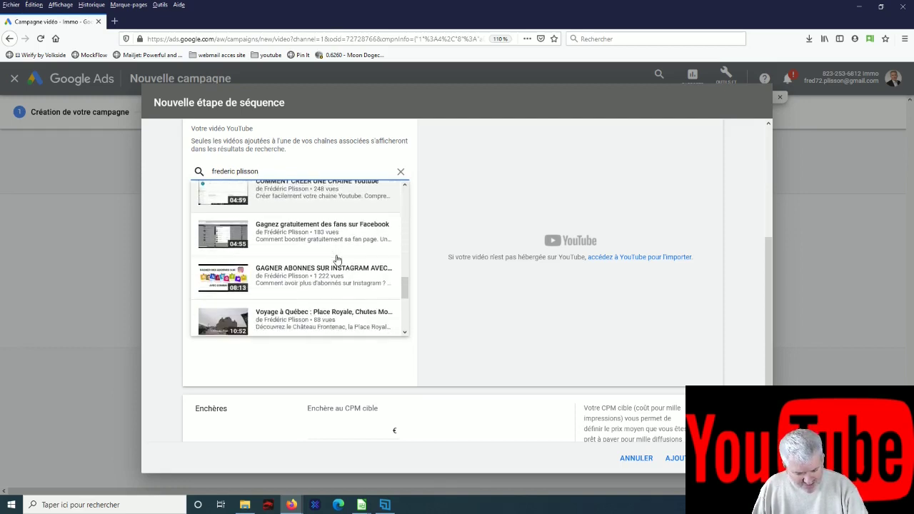
scroll(337, 260, "down", 3)
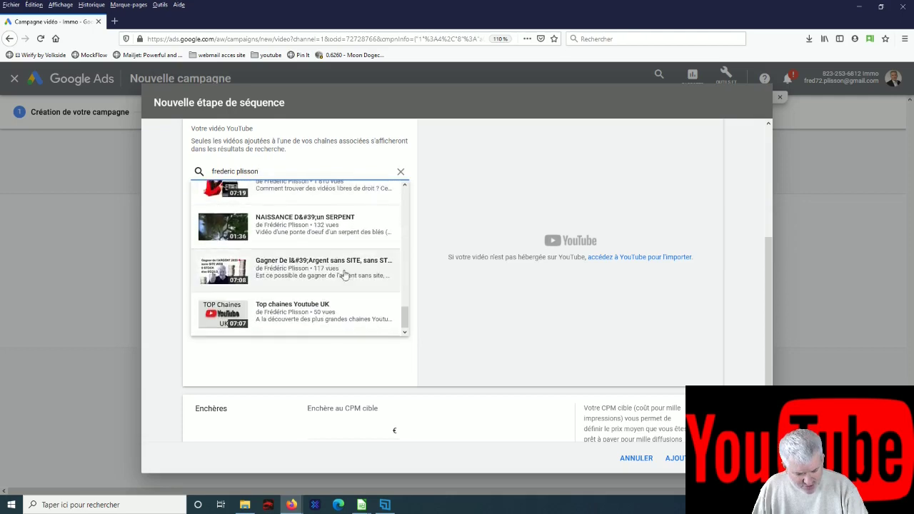
scroll(350, 291, "up", 12)
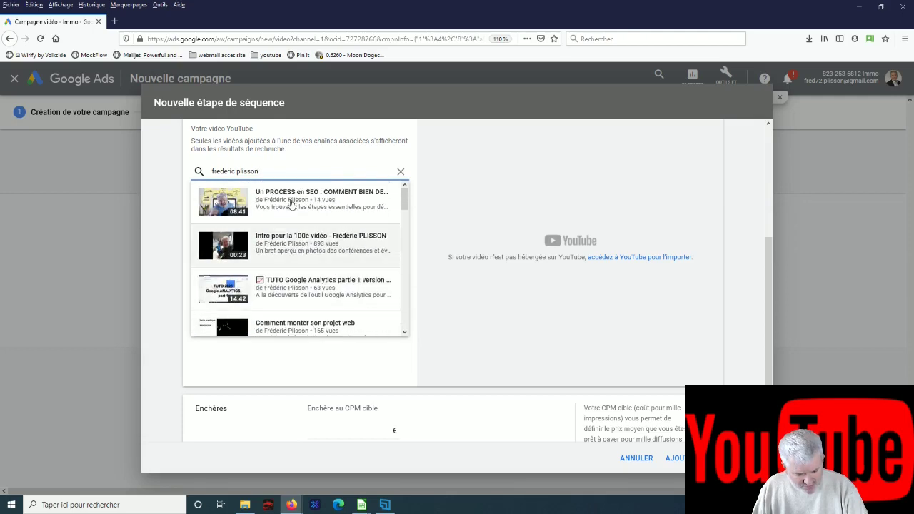
Search the videos for "refere" instead and choose the TUTO SITEMAP XML et PLAN de SITE video for the ad
key("BackSpace")
key("BackSpace")
key("BackSpace")
key("BackSpace")
key("BackSpace")
key("BackSpace")
key("BackSpace")
key("BackSpace")
key("BackSpace")
key("BackSpace")
key("BackSpace")
key("BackSpace")
key("BackSpace")
key("BackSpace")
key("BackSpace")
key("BackSpace")
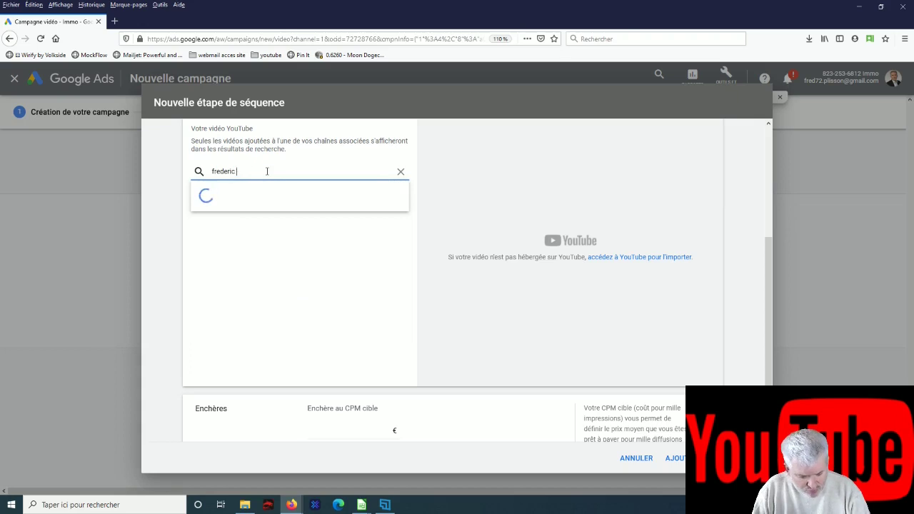
type("refer")
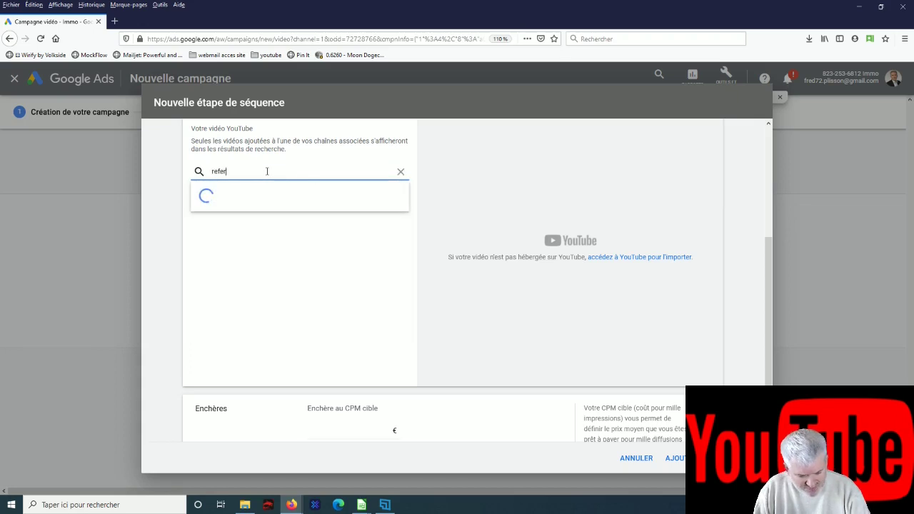
type("enc")
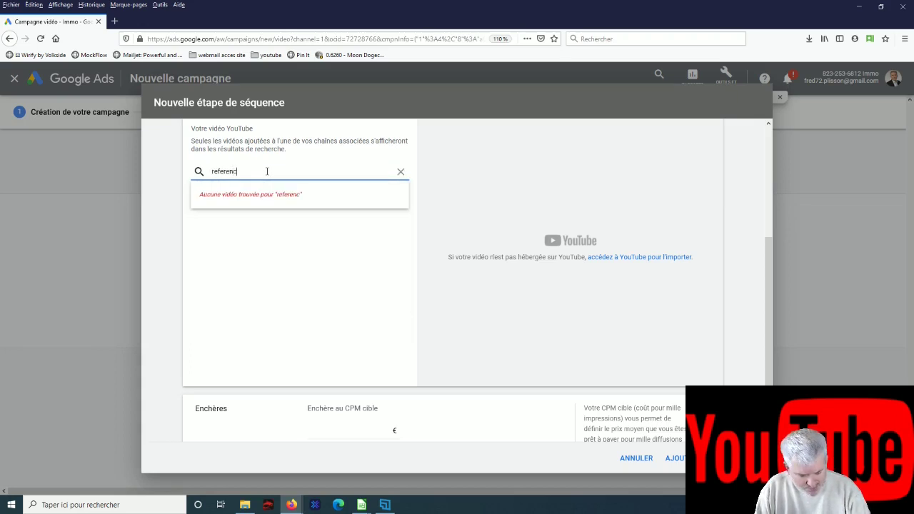
key("BackSpace")
key("BackSpace")
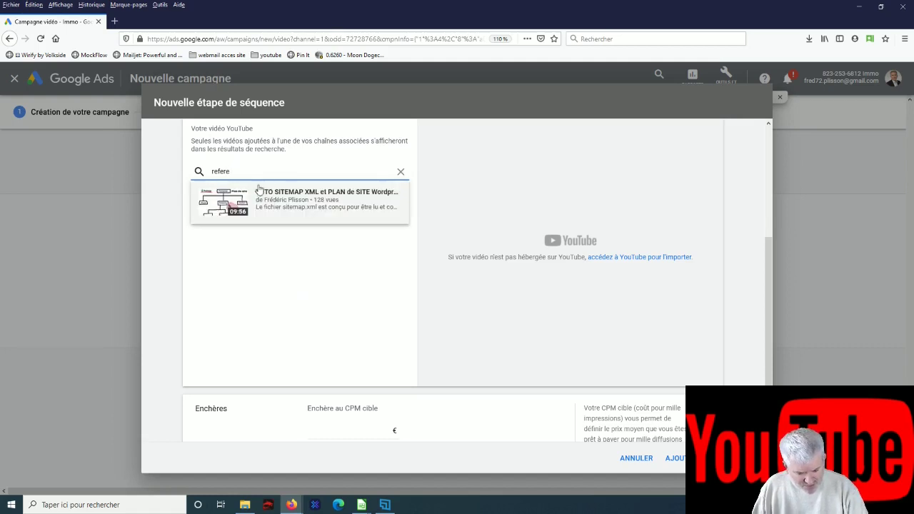
left_click(276, 206)
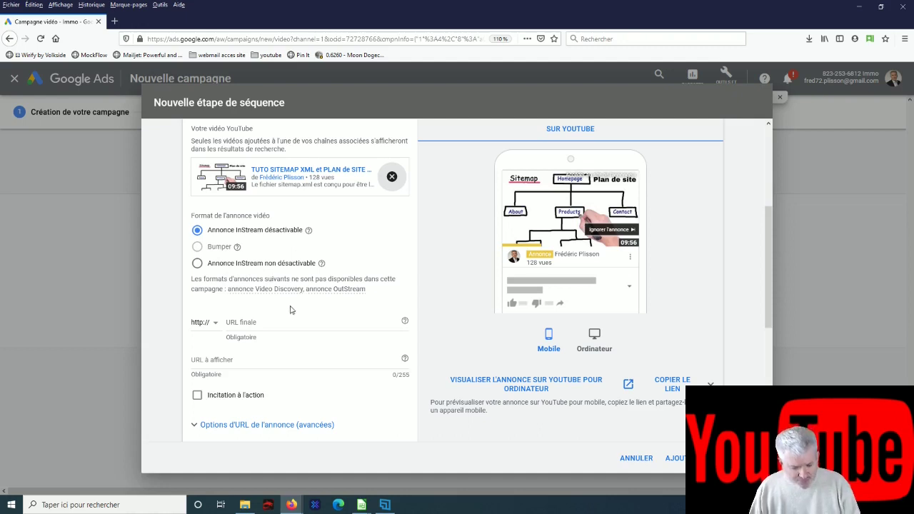
scroll(308, 334, "down", 3)
left_click(251, 224)
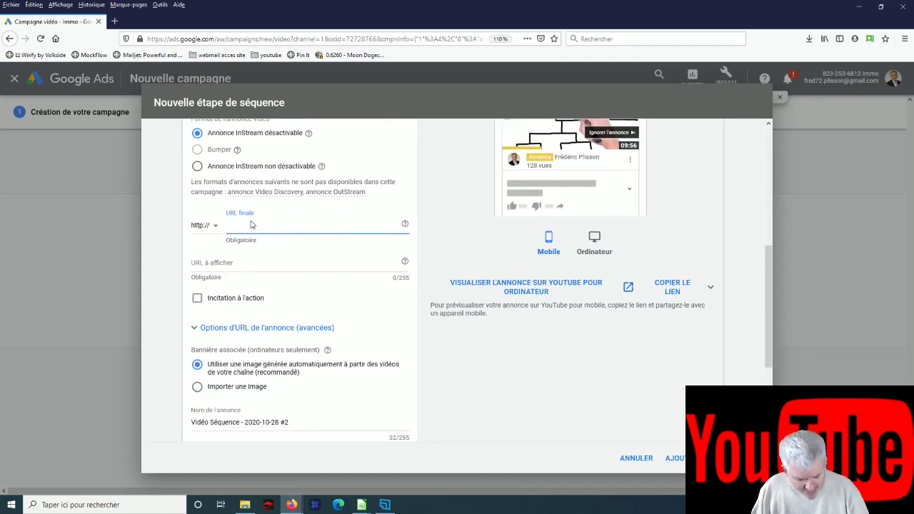
type("www.ml")
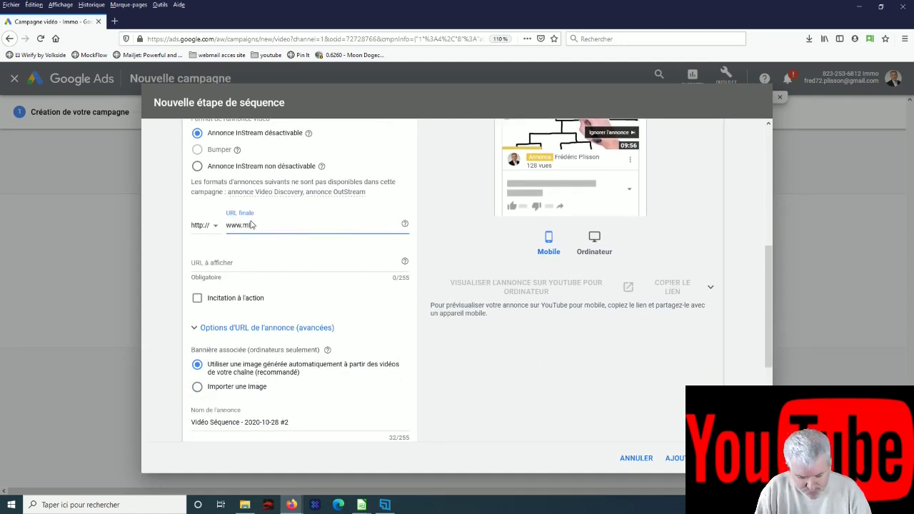
type("erinde")
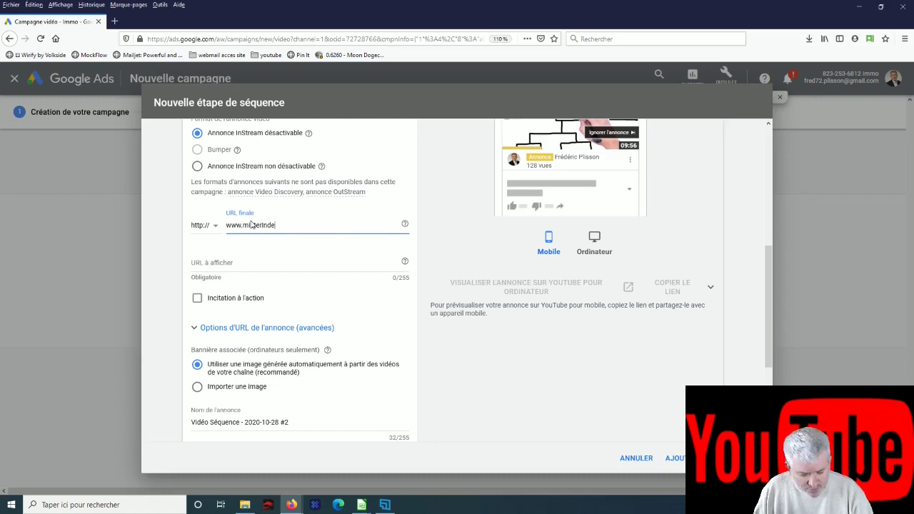
type("x.com")
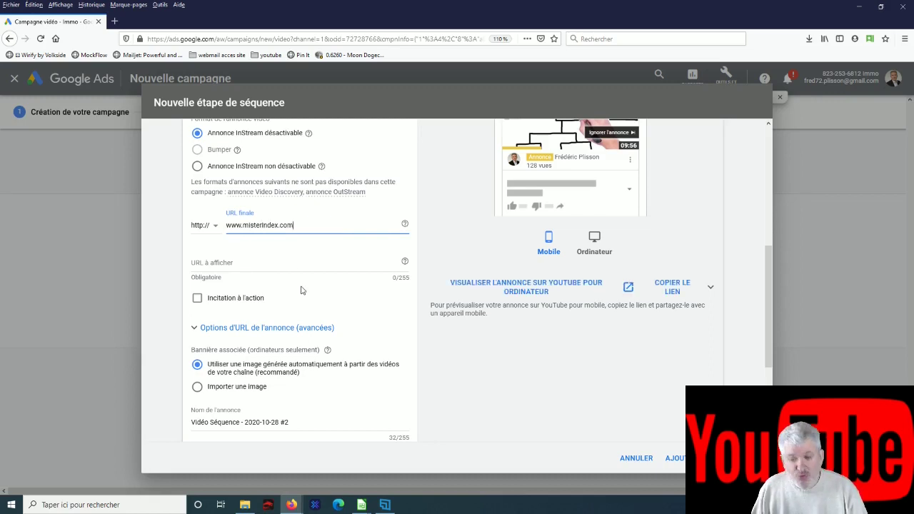
Enable the ad's call to action and set its text to "Abonne toi"
scroll(301, 291, "down", 3)
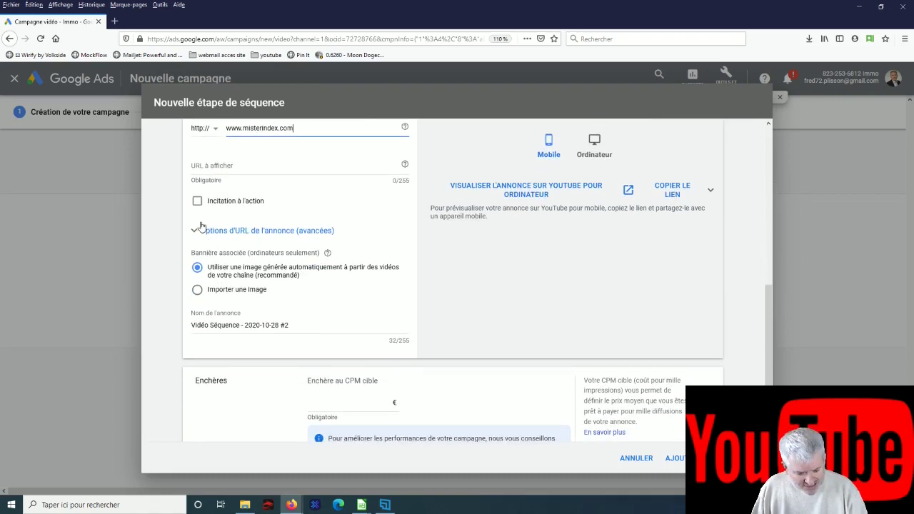
left_click(197, 200)
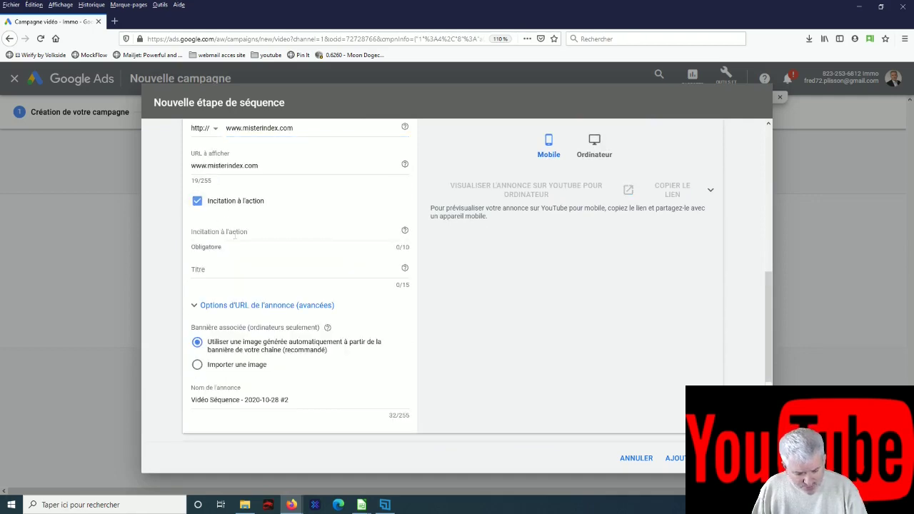
left_click(235, 236)
scroll(620, 252, "up", 3)
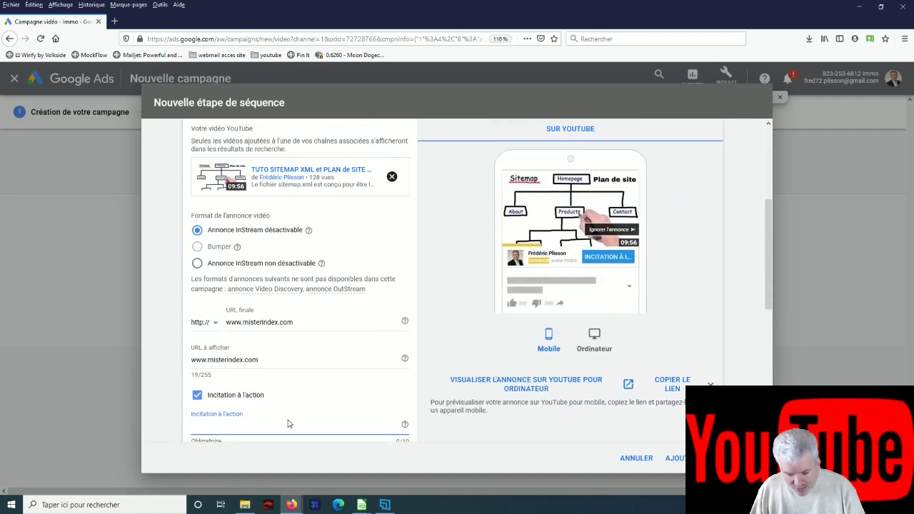
scroll(272, 378, "down", 2)
type("Ab")
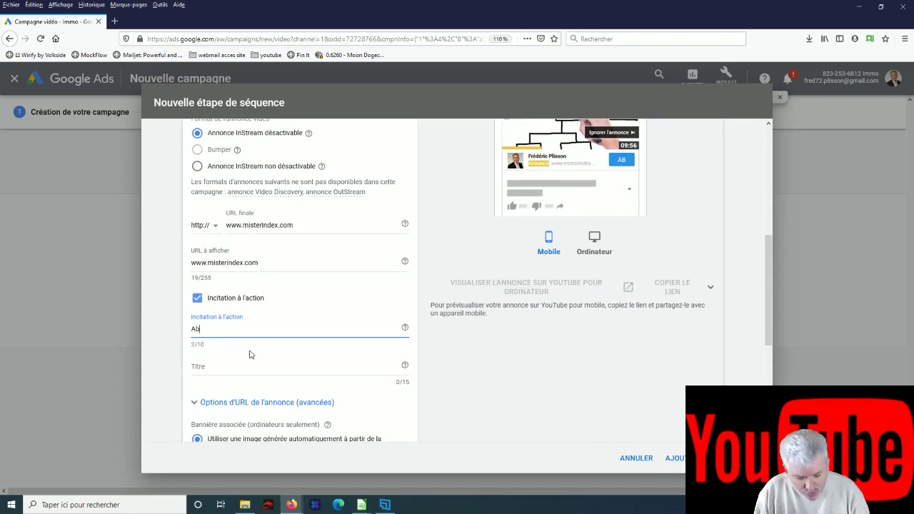
type("onne toi")
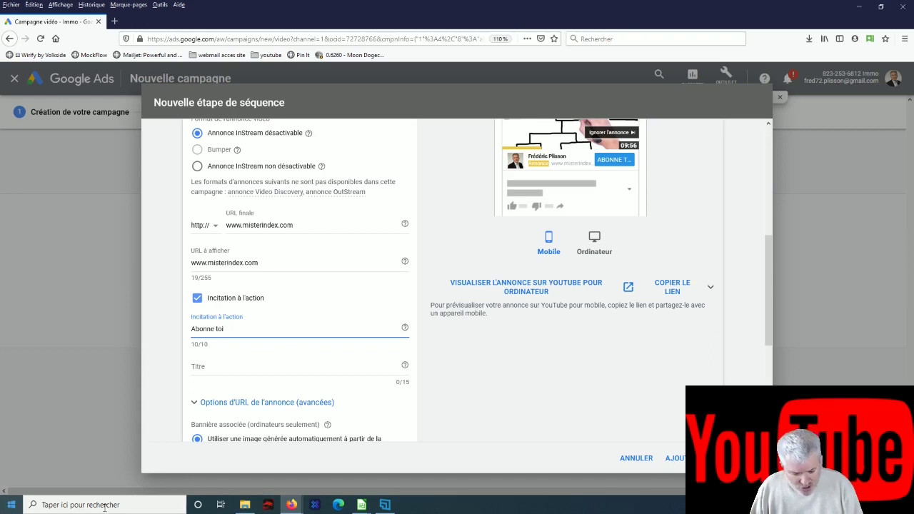
Set the target CPM bid to 2,00 € and add the finished step to the sequence
scroll(343, 357, "down", 5)
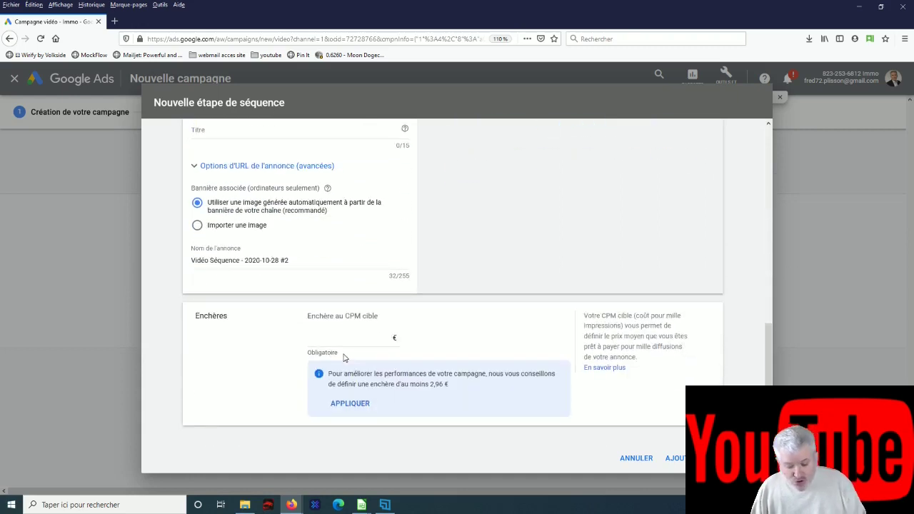
left_click(364, 342)
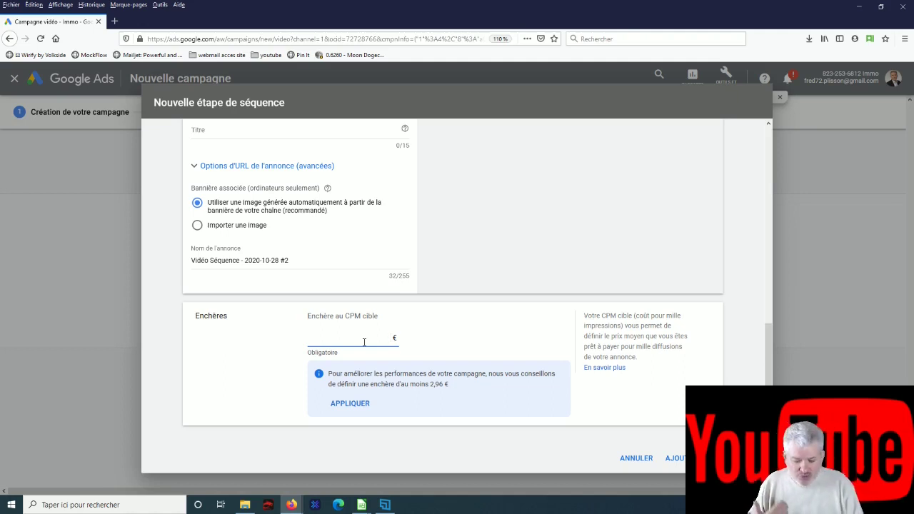
type("2,00")
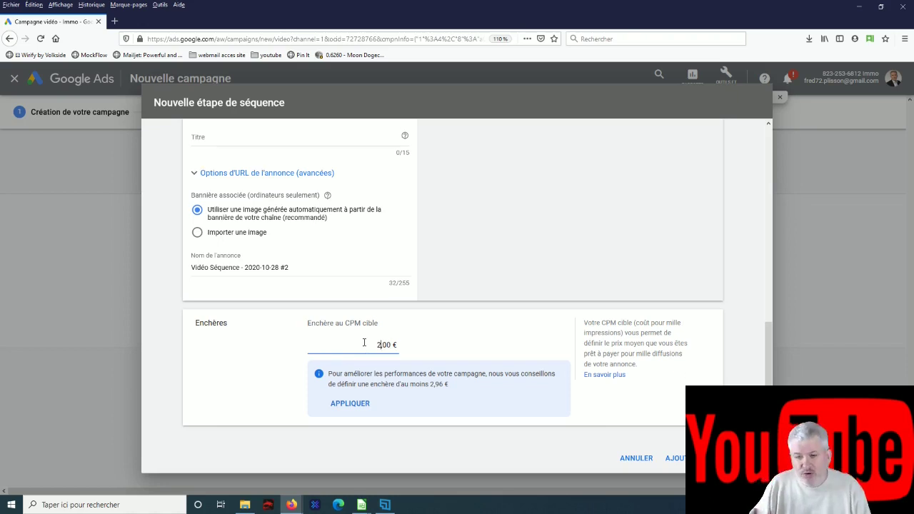
left_click(669, 458)
scroll(456, 285, "down", 1)
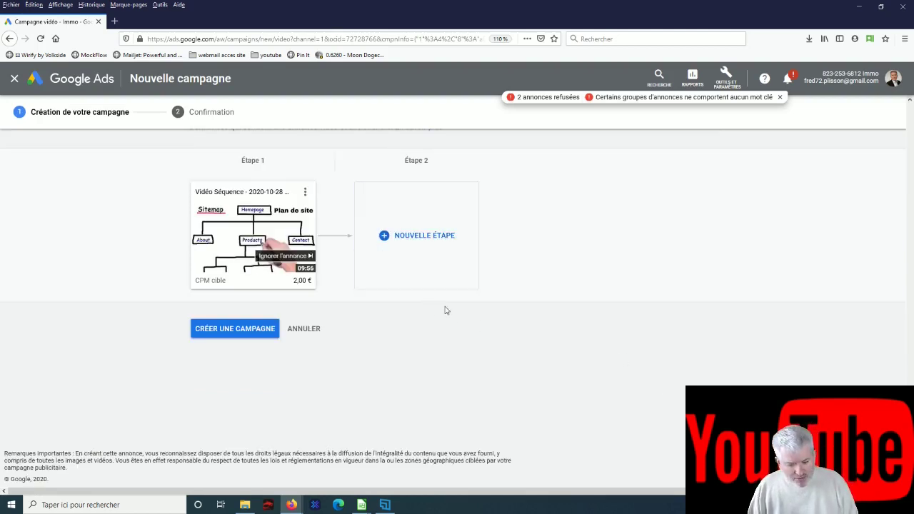
Start a second sequence step after the sitemap ad and set its transition to Ignorer
scroll(445, 310, "up", 2)
scroll(445, 311, "down", 1)
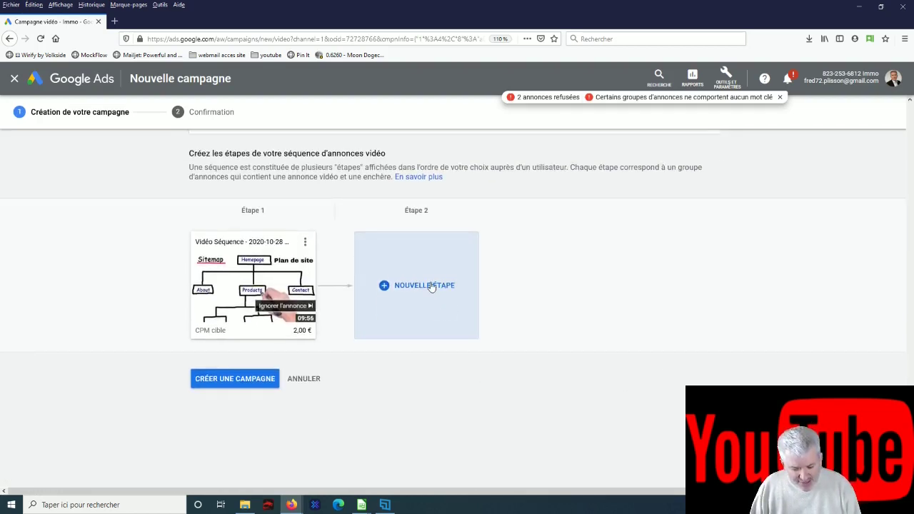
left_click(431, 286)
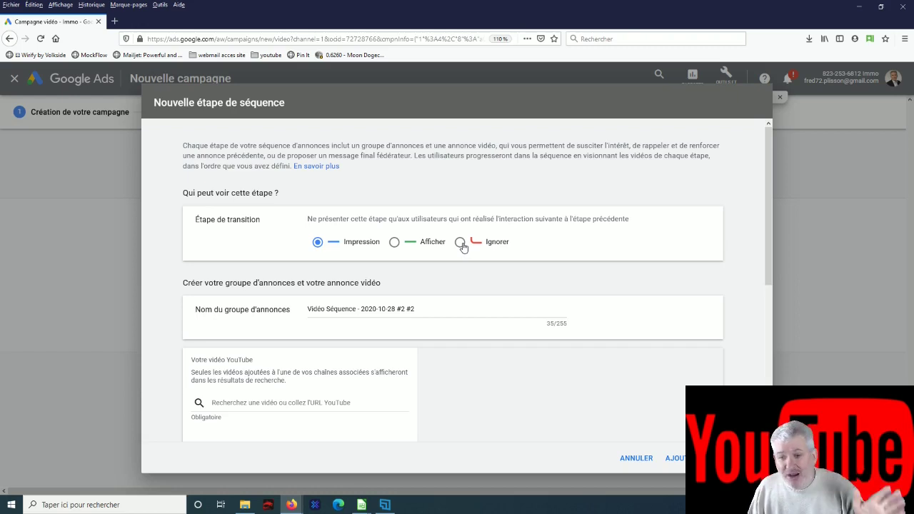
left_click(461, 245)
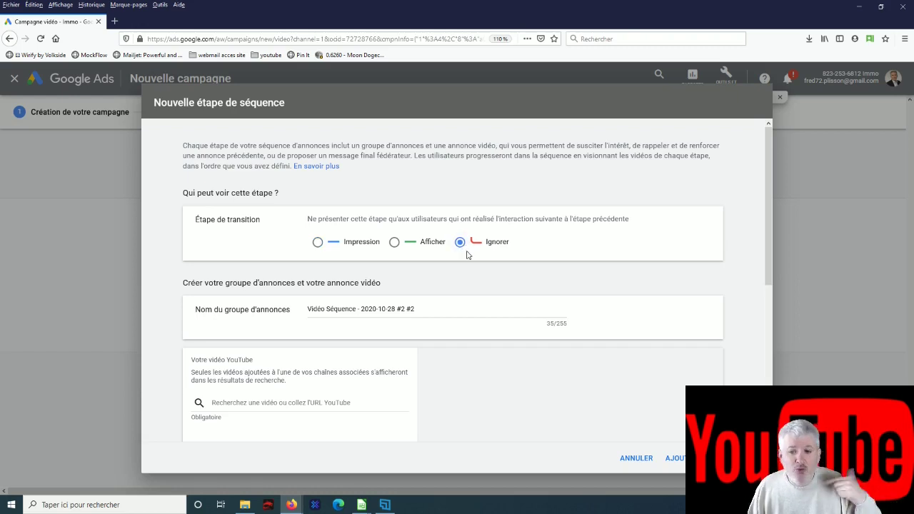
Search the videos for "google a" and choose the 9 mythes GOOGLE ADWORDS video for the second step's ad
scroll(466, 264, "down", 3)
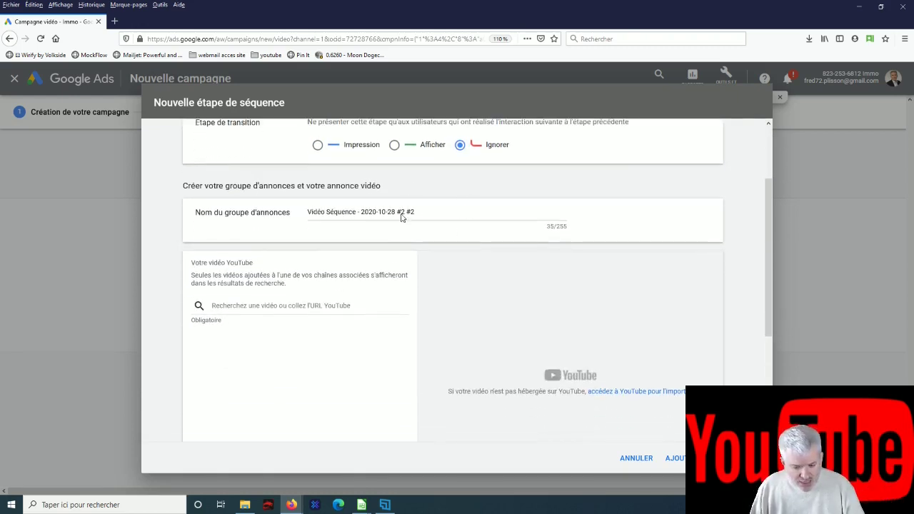
scroll(321, 271, "down", 1)
left_click(295, 257)
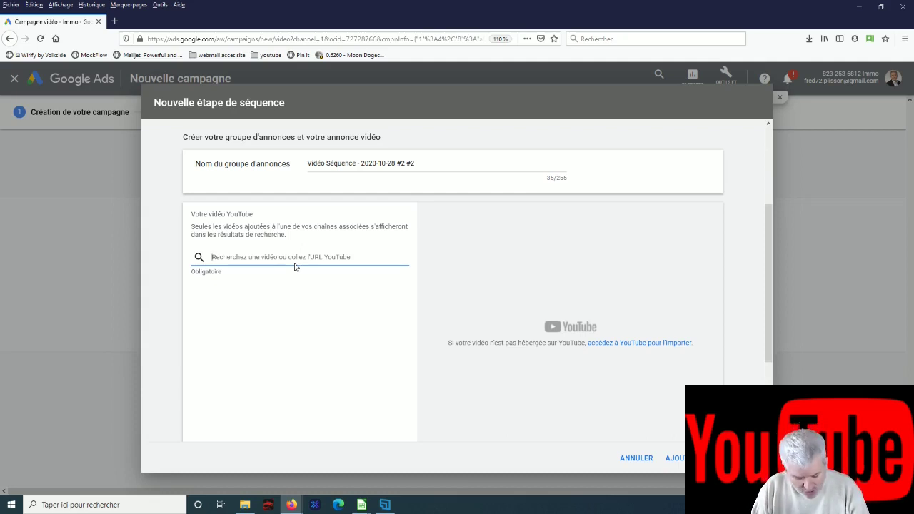
type("go")
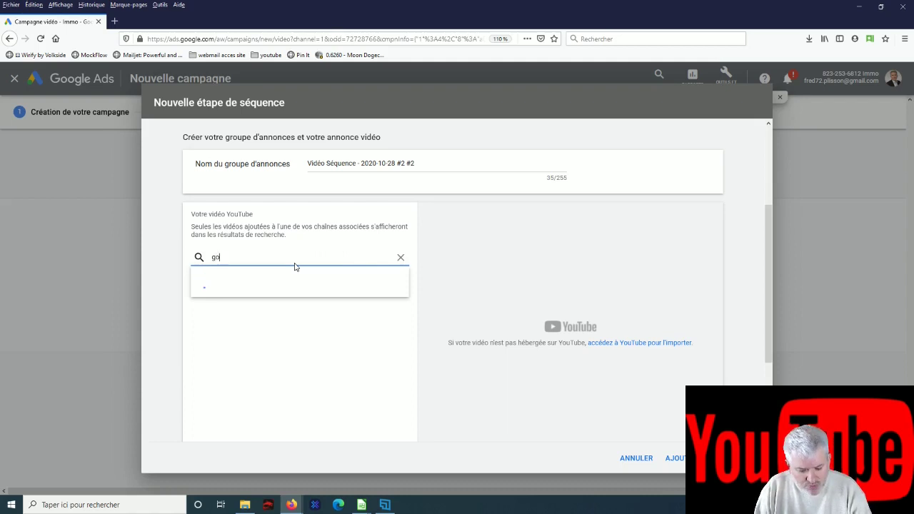
type("ogle a")
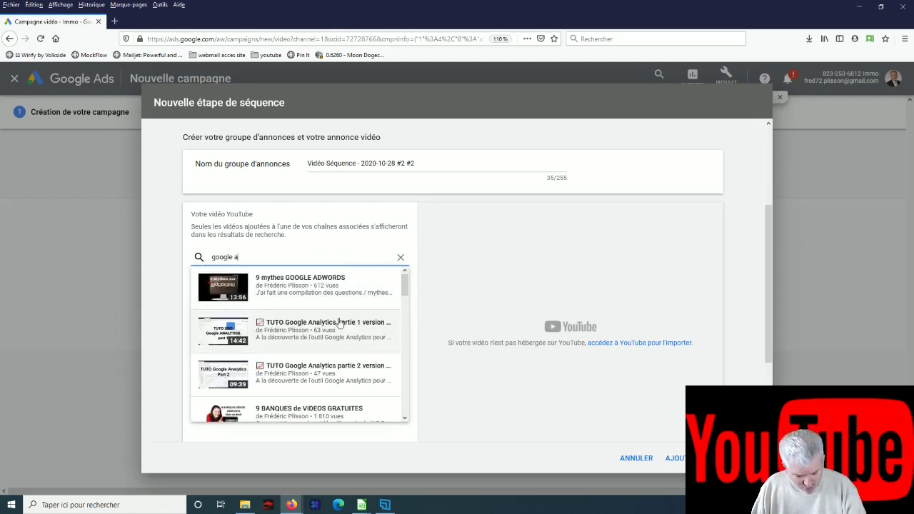
left_click(326, 300)
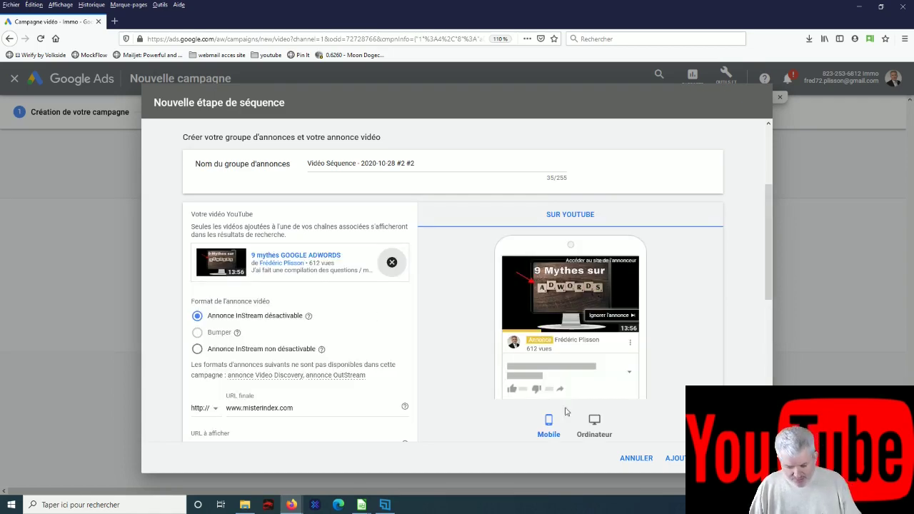
Enable the call to action on the 9 mythes GOOGLE ADWORDS ad and set its text to "Abonne toi"
scroll(268, 356, "down", 5)
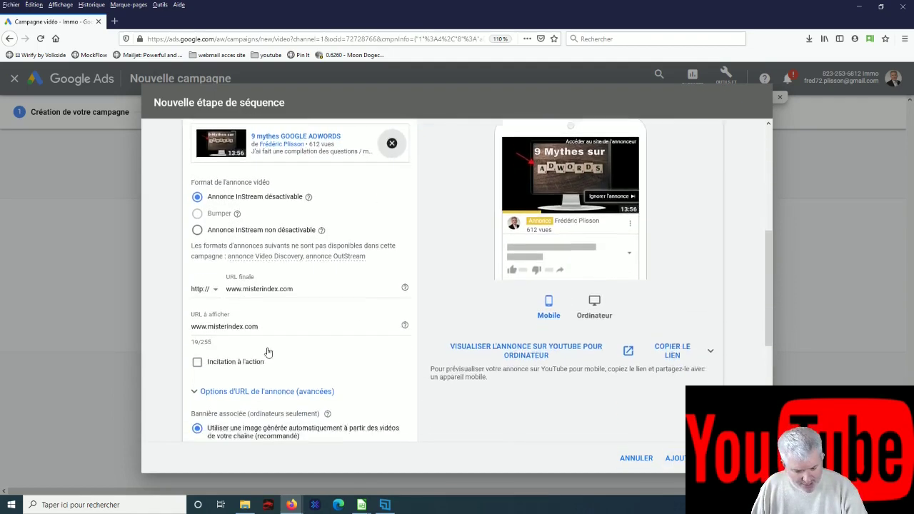
scroll(264, 333, "down", 1)
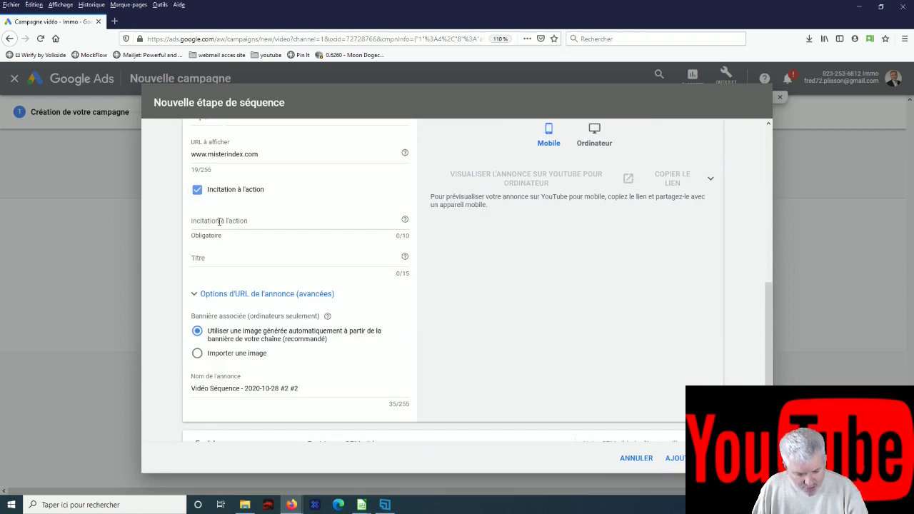
left_click(221, 224)
type("A")
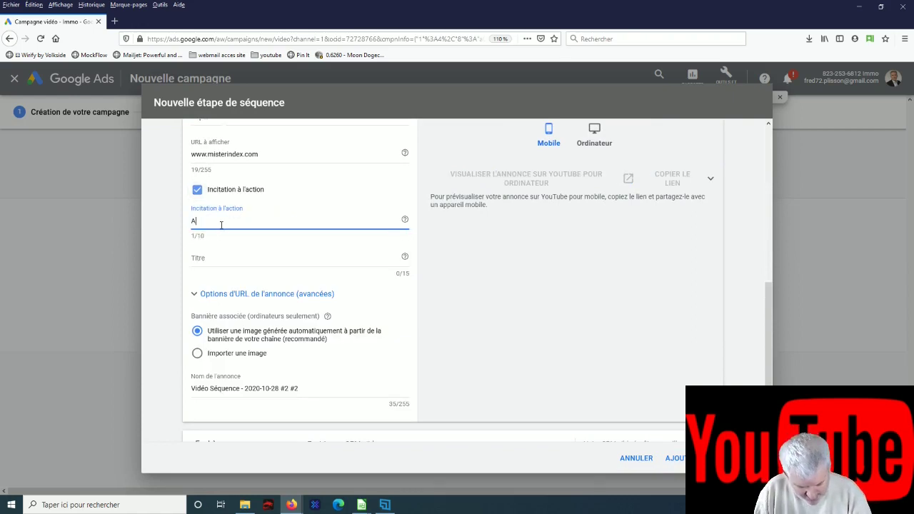
type("bonne toi")
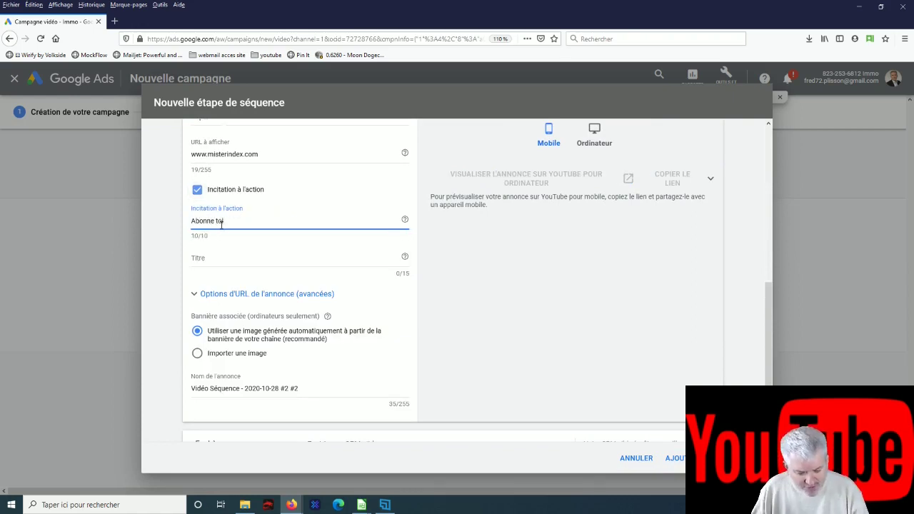
scroll(339, 285, "up", 2)
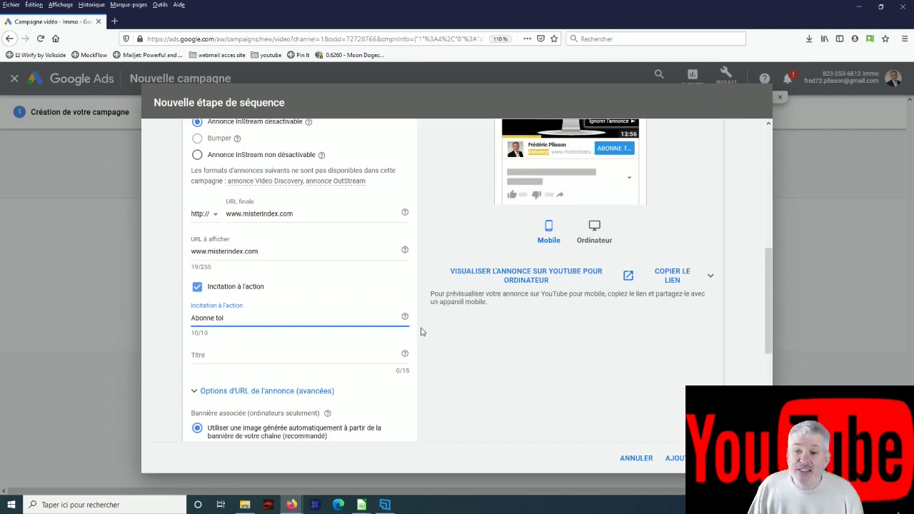
Set the second step's target CPM bid to 2,00 € and add the step to the sequence
scroll(421, 332, "down", 3)
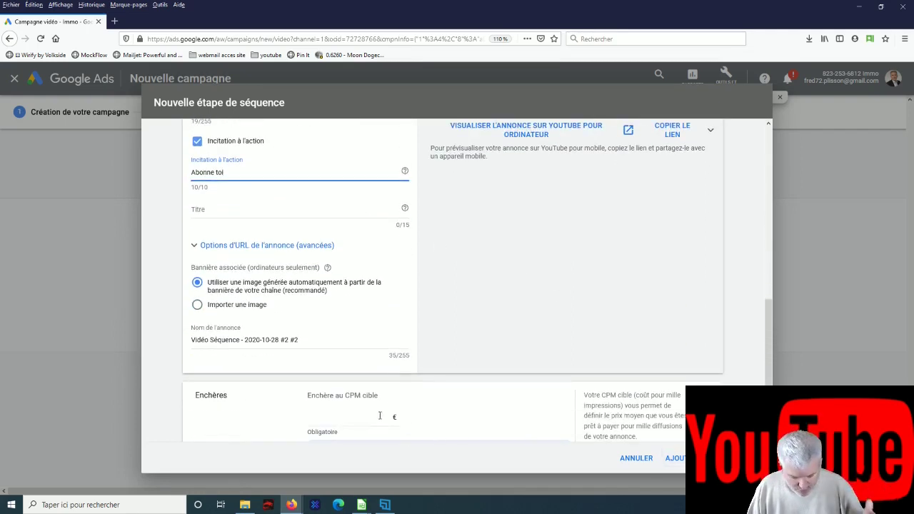
left_click(377, 416)
type("2")
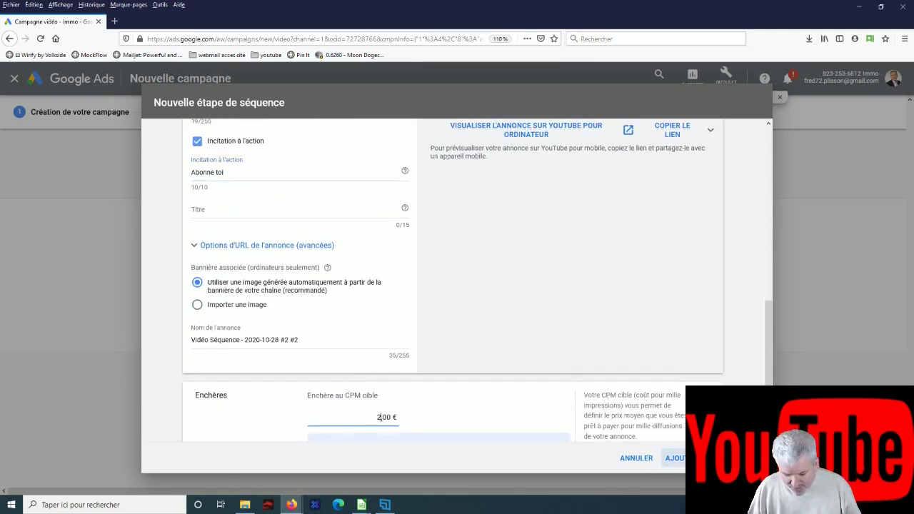
left_click(671, 457)
Start a third step following the 9 mythes ad, search the videos for "google" and choose CHAINES SUR GOOGLE ADWORDS ADS
scroll(607, 332, "down", 3)
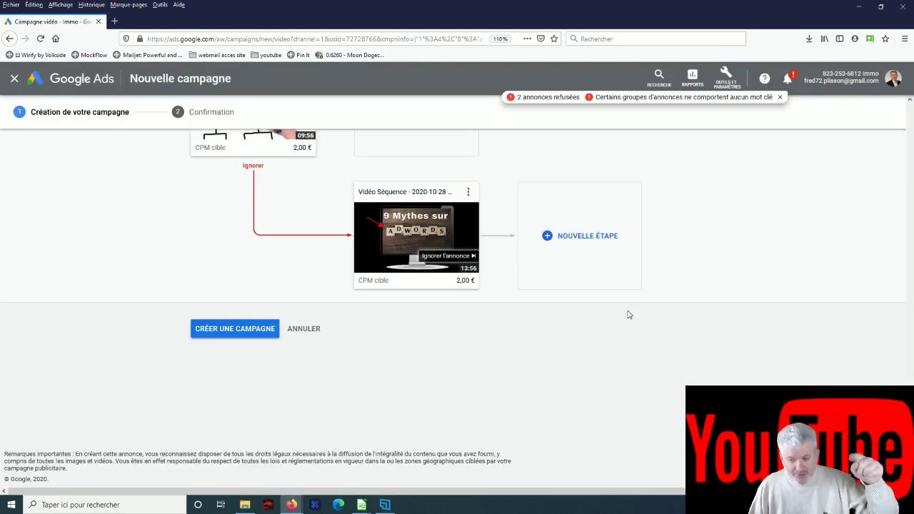
scroll(629, 317, "up", 1)
scroll(457, 322, "up", 1)
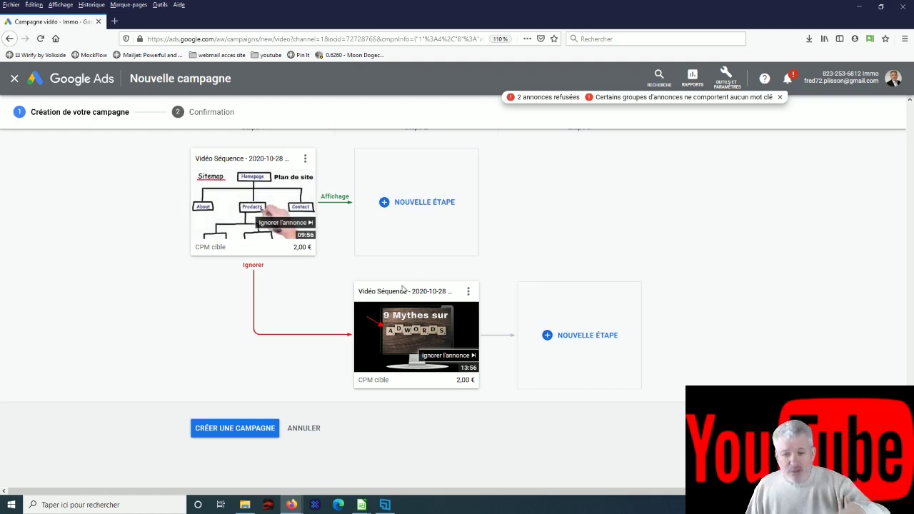
left_click(589, 347)
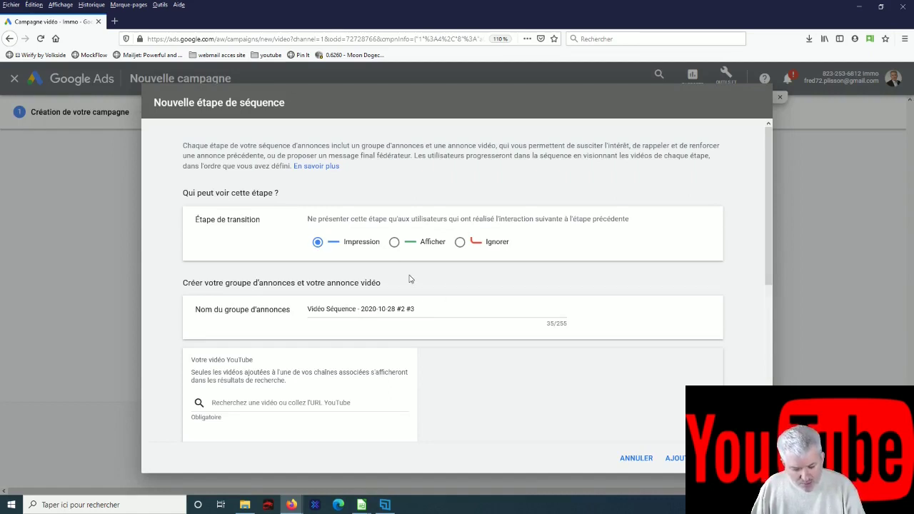
scroll(387, 265, "down", 4)
left_click(281, 258)
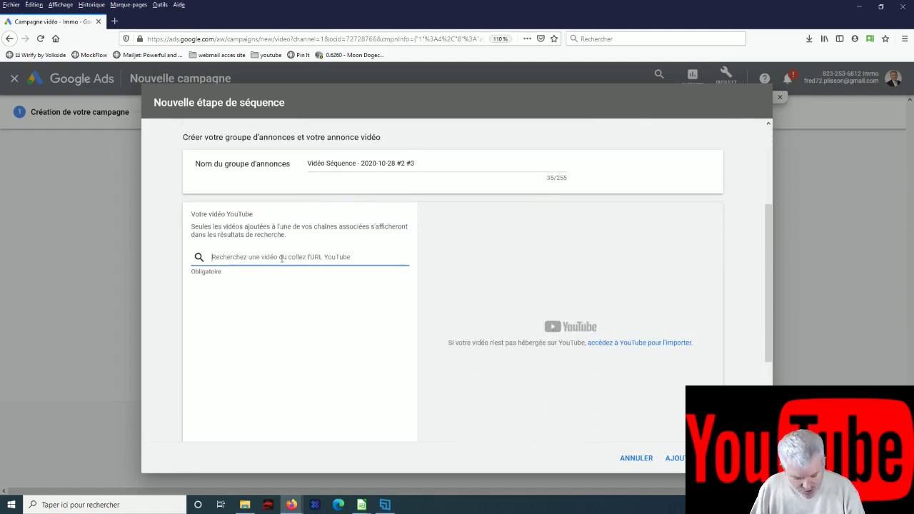
type("google")
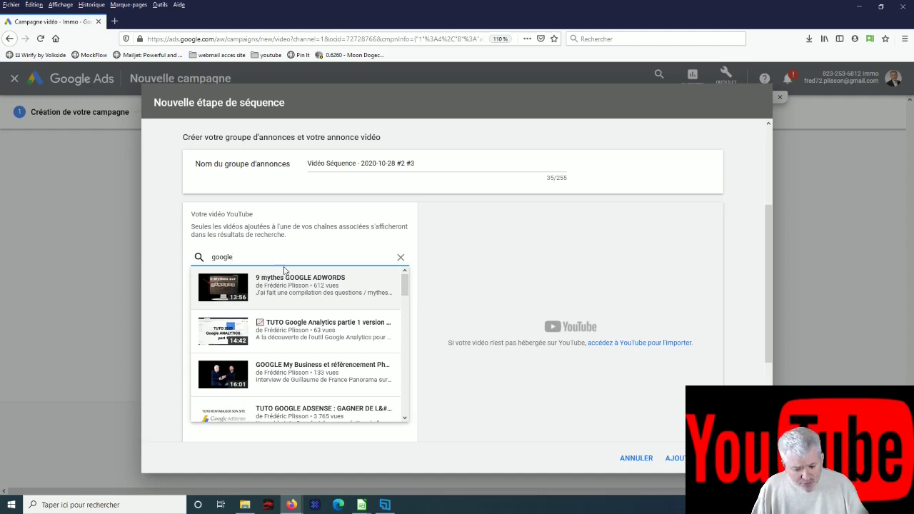
scroll(326, 333, "down", 3)
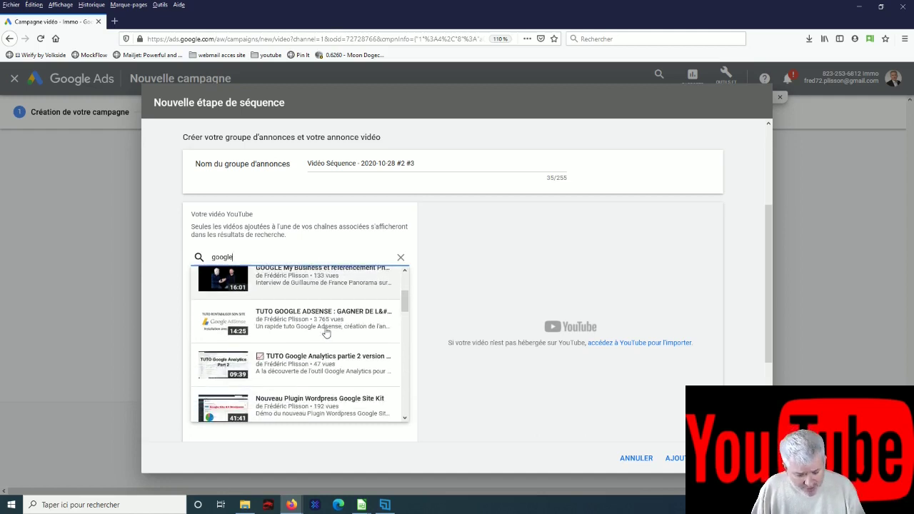
scroll(350, 336, "down", 6)
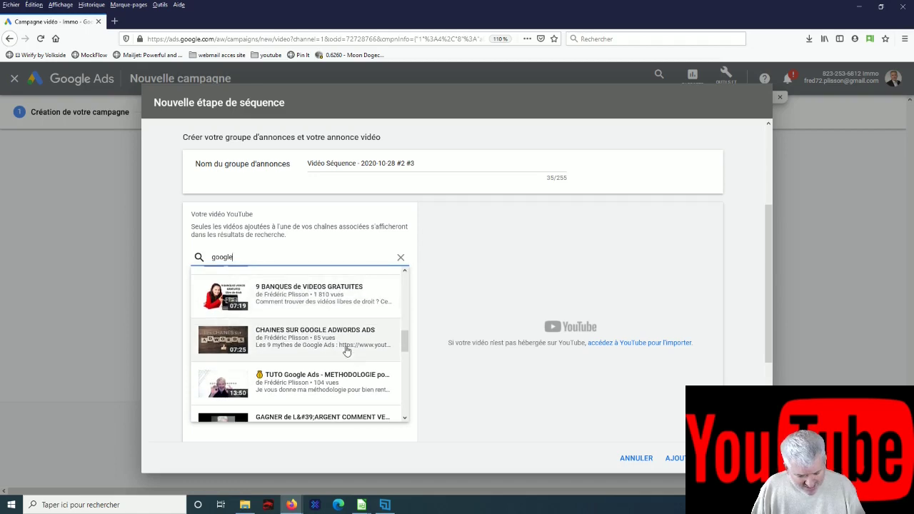
left_click(329, 342)
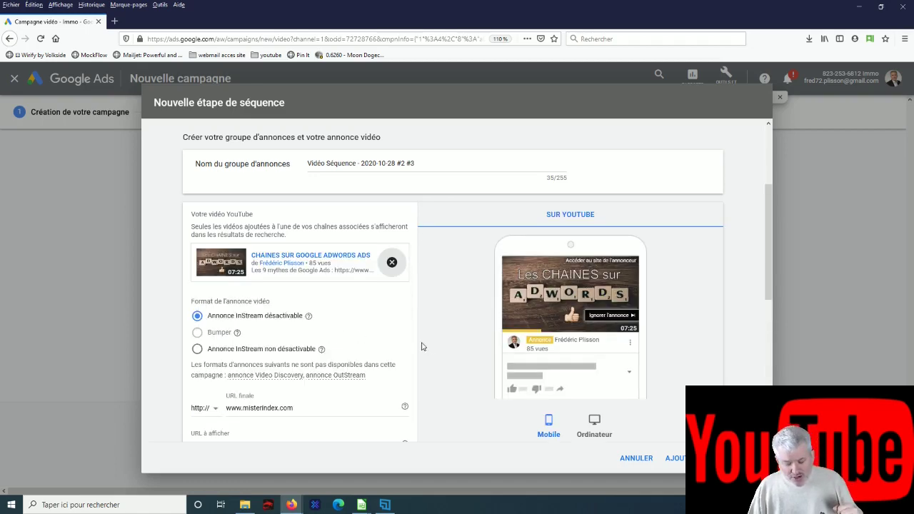
Enable the call to action on the CHAINES SUR GOOGLE ADWORDS ADS ad and set its text to "Abonne toi"
scroll(351, 344, "down", 5)
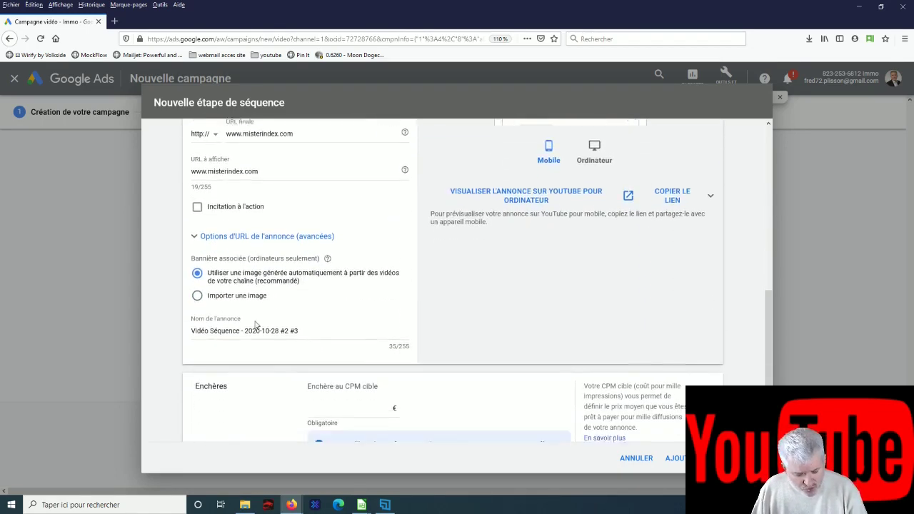
scroll(243, 303, "up", 1)
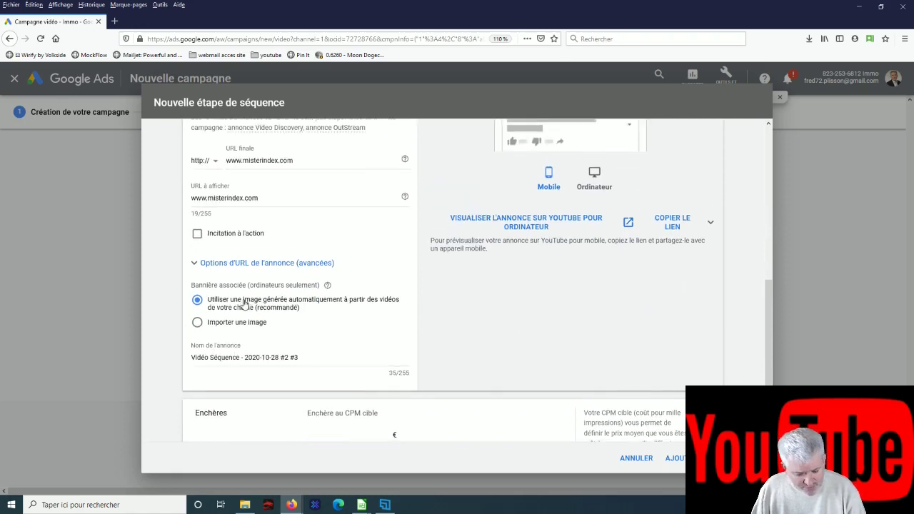
left_click(197, 238)
left_click(225, 268)
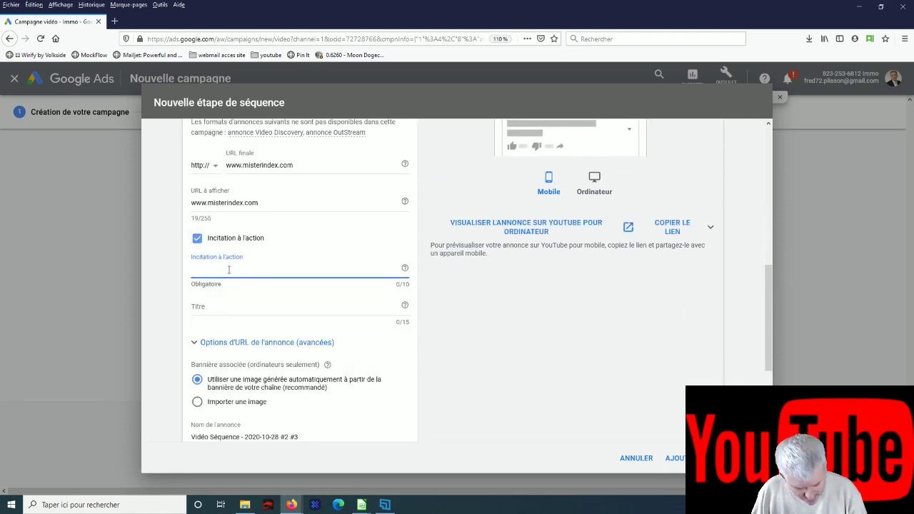
type("Abonne toi")
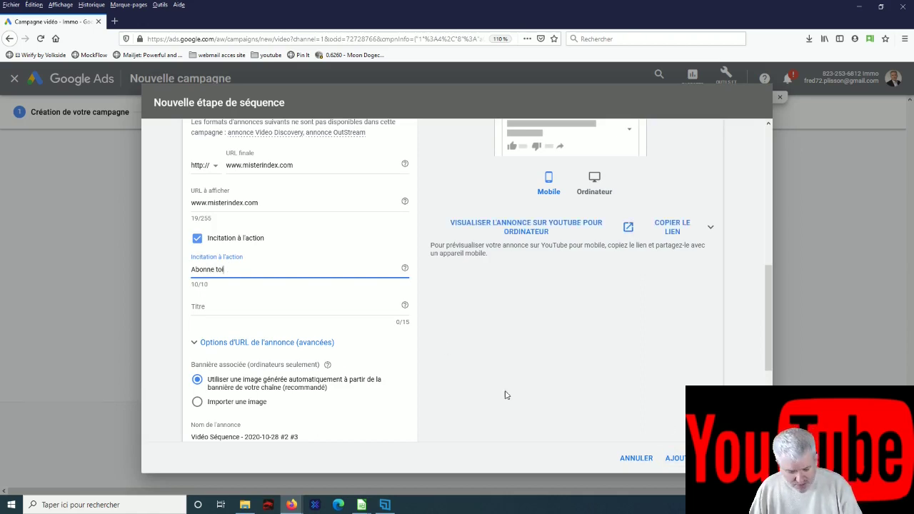
Set the third step's target CPM bid to 2,00 € and add the step to the sequence
scroll(500, 389, "down", 3)
left_click(368, 342)
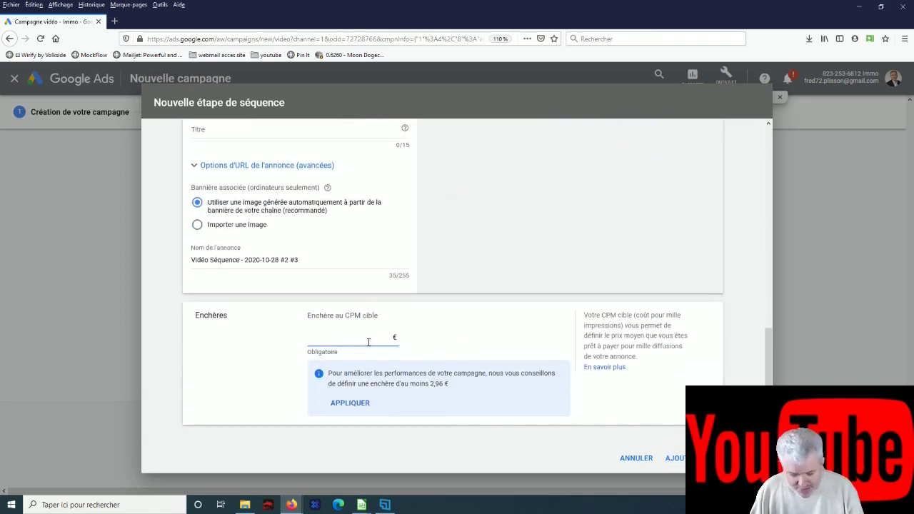
type("2")
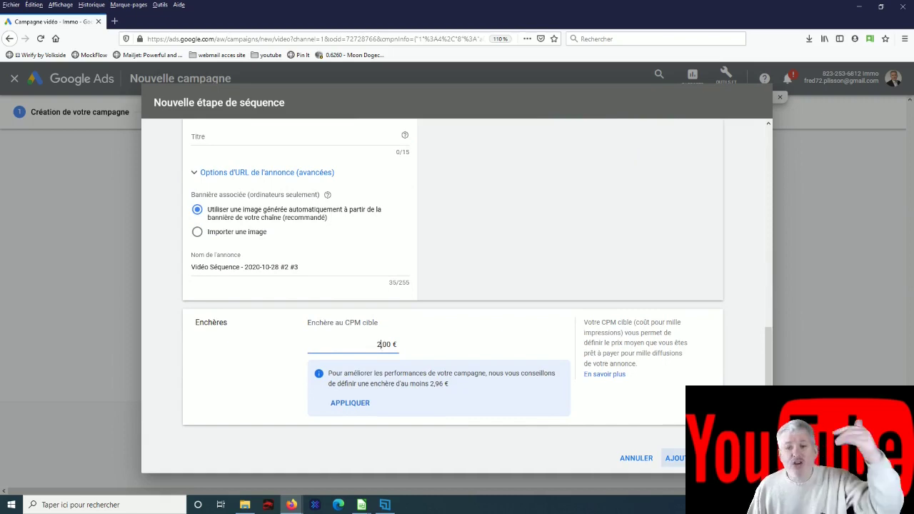
left_click(701, 459)
Start a fourth step following the CHAINES ad, search the videos for "ads" and choose the TUTO Google Ads - METHODOLOGIE video
scroll(479, 322, "down", 3)
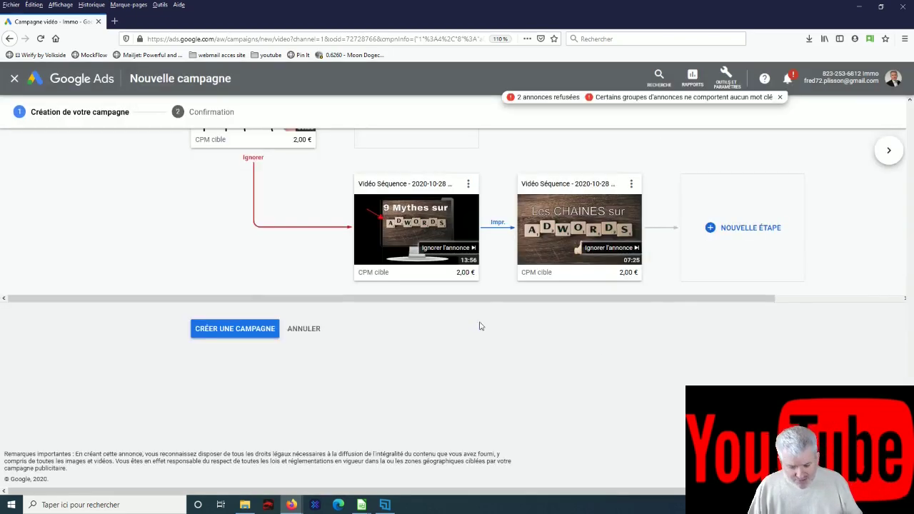
scroll(612, 341, "up", 4)
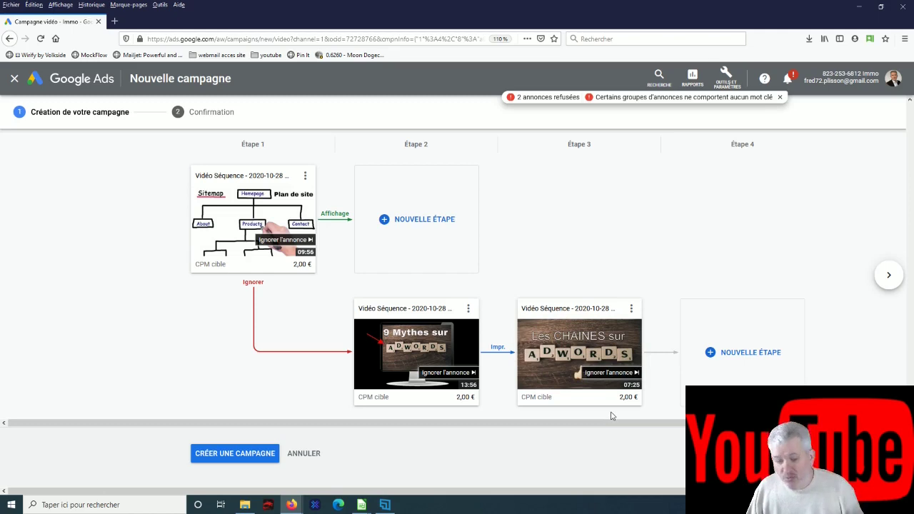
left_click(728, 351)
scroll(307, 293, "down", 2)
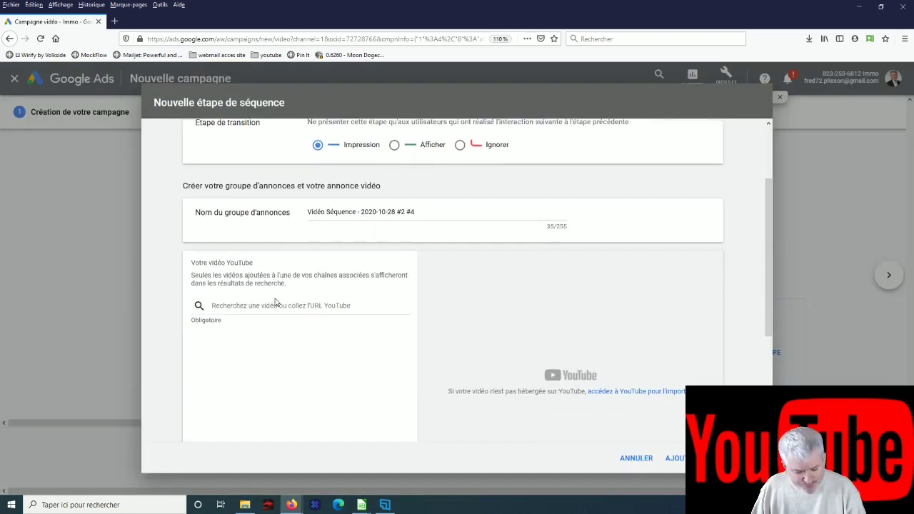
left_click(269, 304)
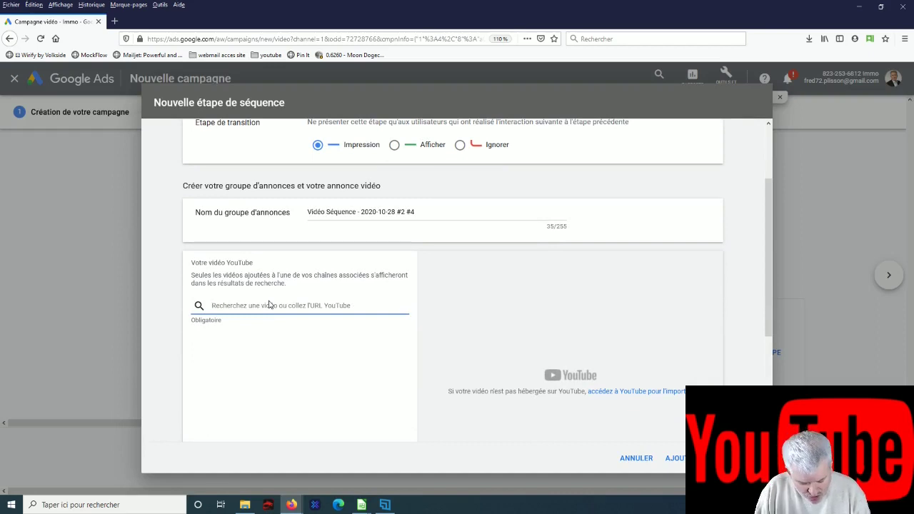
type("ads")
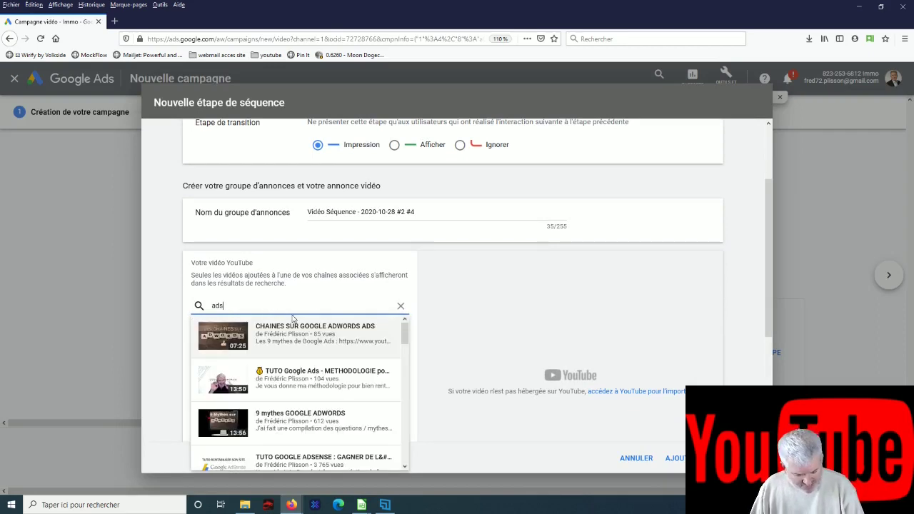
left_click(325, 382)
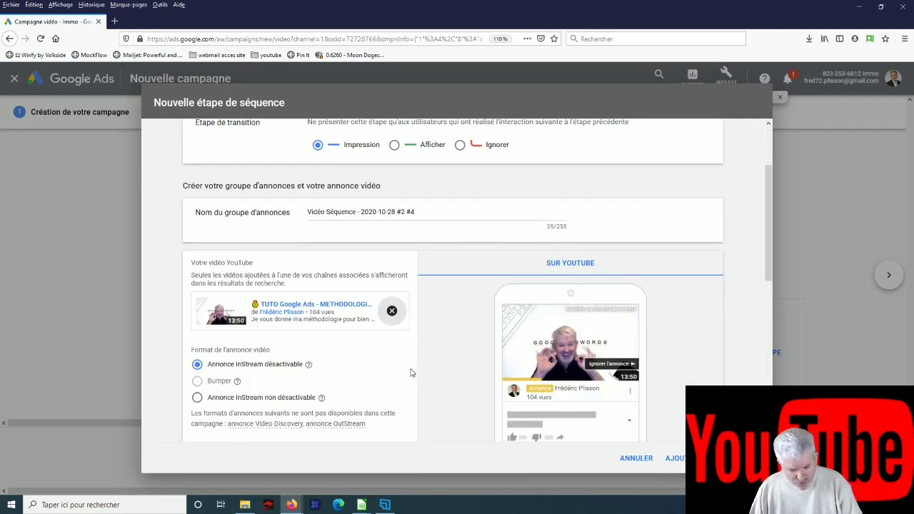
Enable the call to action on the TUTO Google Ads - METHODOLOGIE ad and set its text to "Abonne toi"
scroll(378, 349, "down", 3)
scroll(377, 349, "down", 4)
scroll(303, 315, "up", 1)
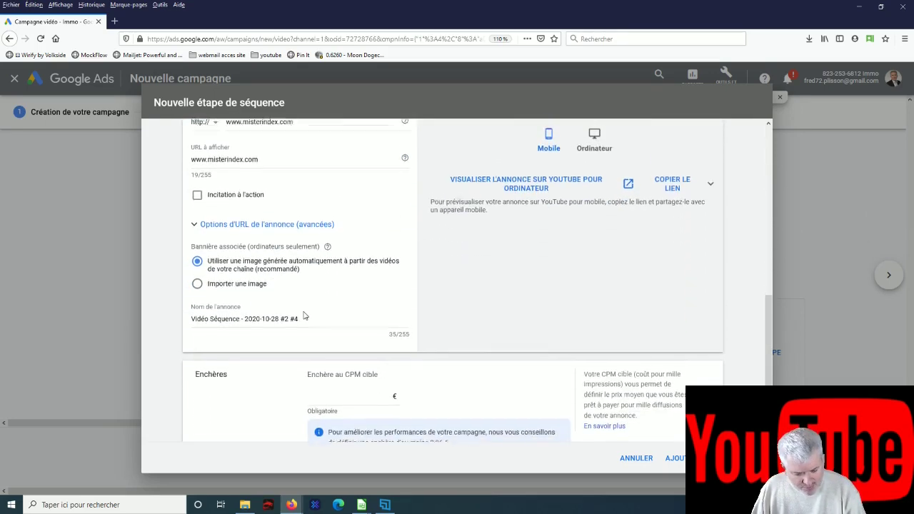
scroll(303, 316, "down", 2)
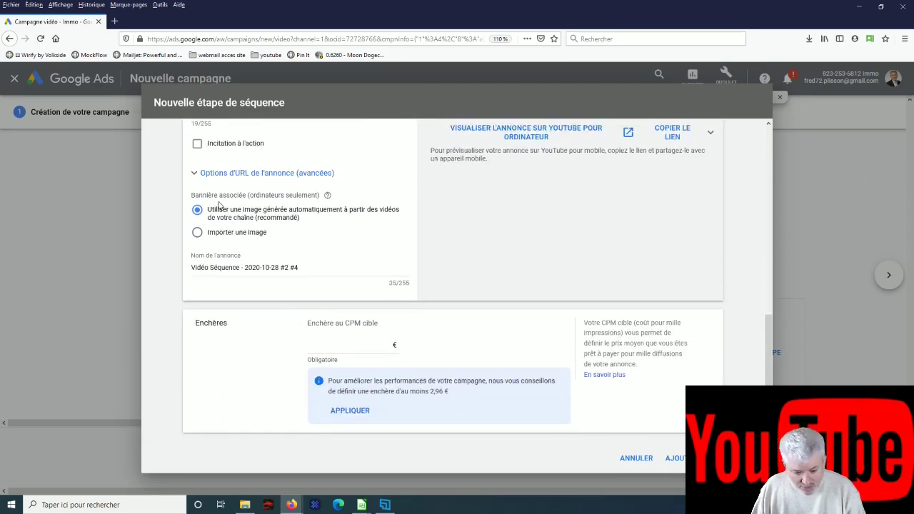
scroll(228, 229, "up", 3)
left_click(199, 186)
left_click(227, 217)
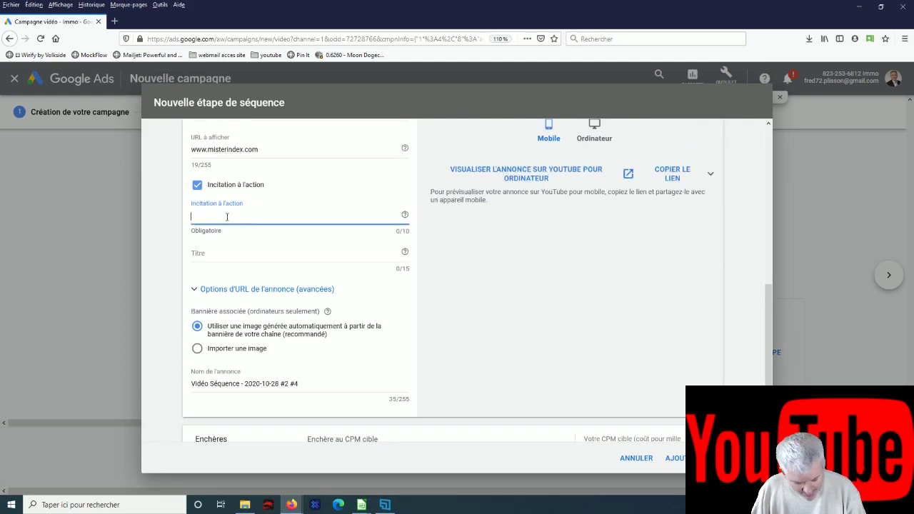
type("Abo")
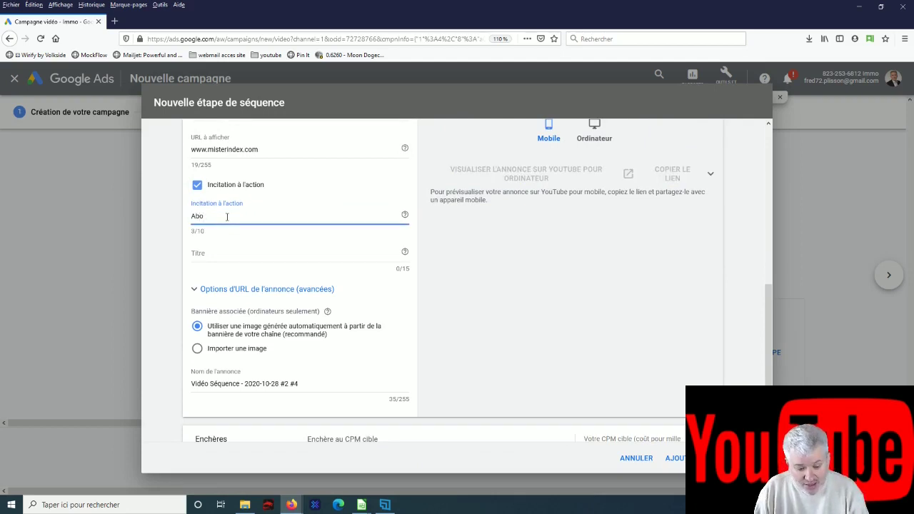
type("nne ")
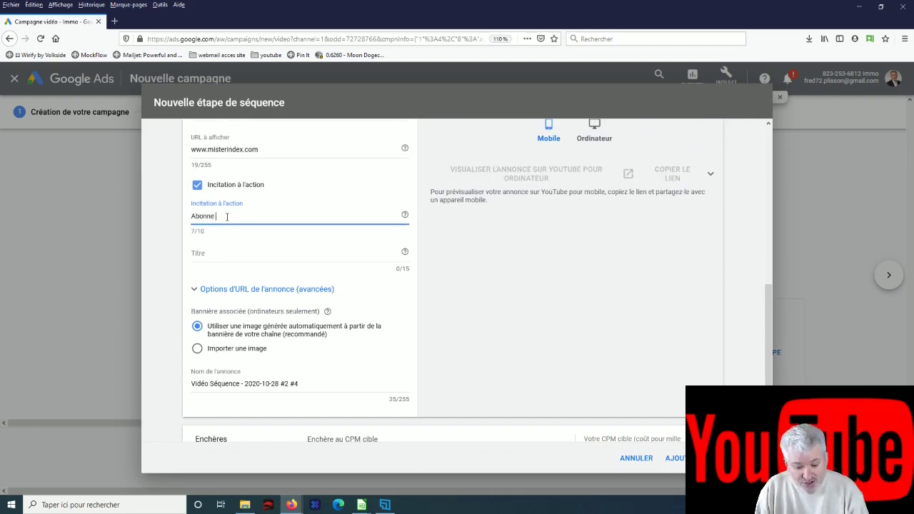
type("toi")
Set the fourth step's target CPM bid to 2,00 € and add the step to the sequence
scroll(600, 409, "down", 3)
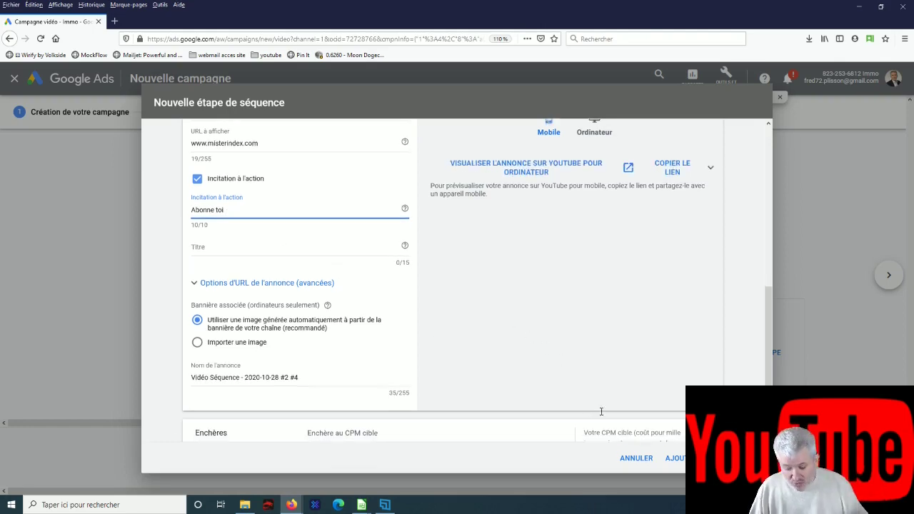
left_click(389, 363)
type("2,00 €")
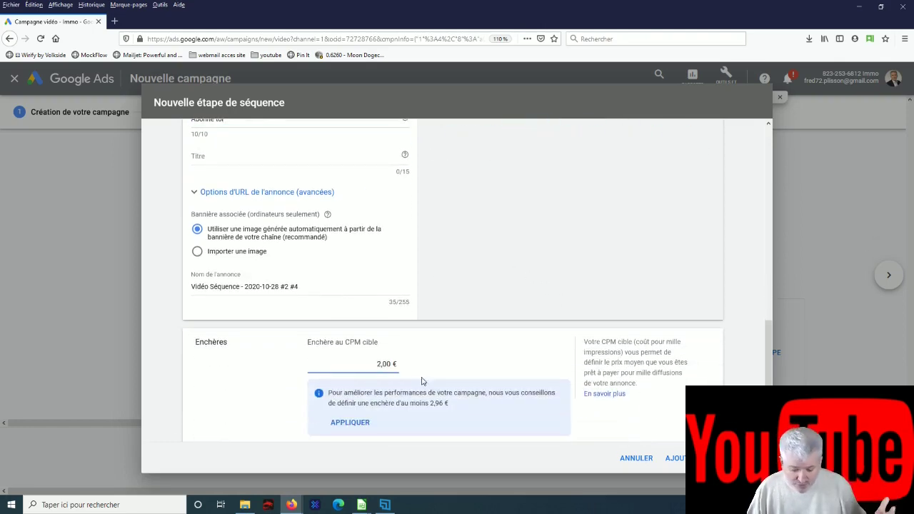
left_click(674, 458)
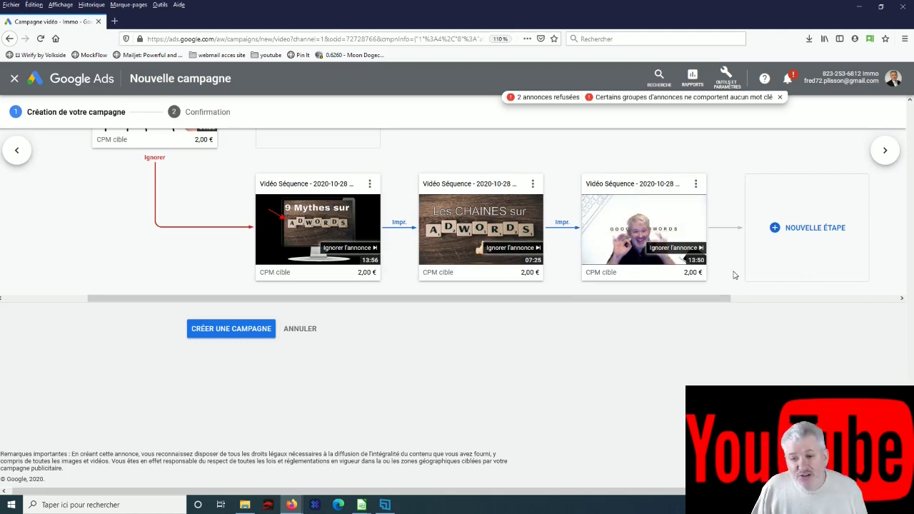
Start a fifth step with the Afficher transition, search the videos for "intro" and choose Intro pour la 100e vidéo
left_click(812, 230)
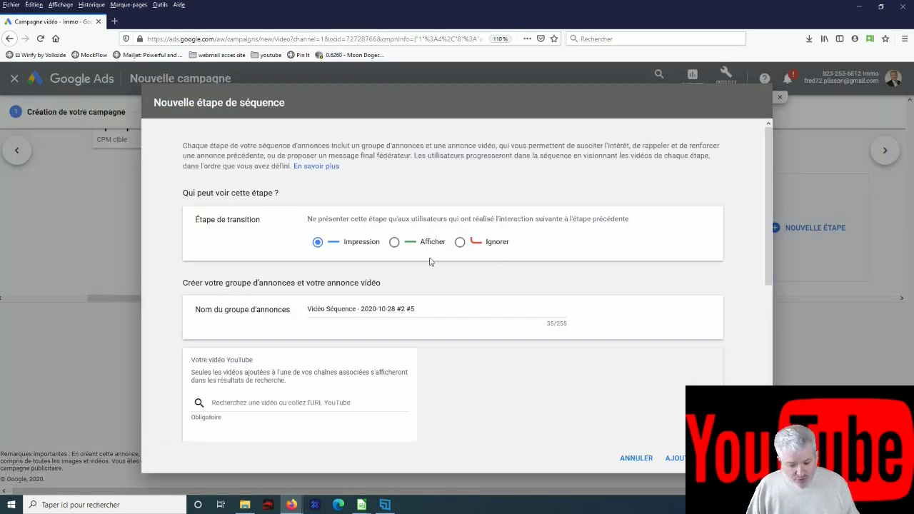
left_click(393, 242)
scroll(271, 301, "down", 2)
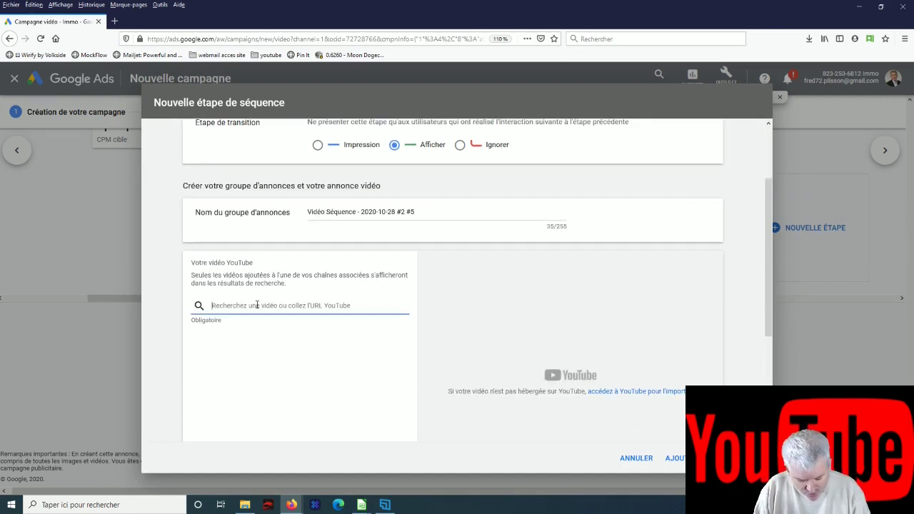
type("intro")
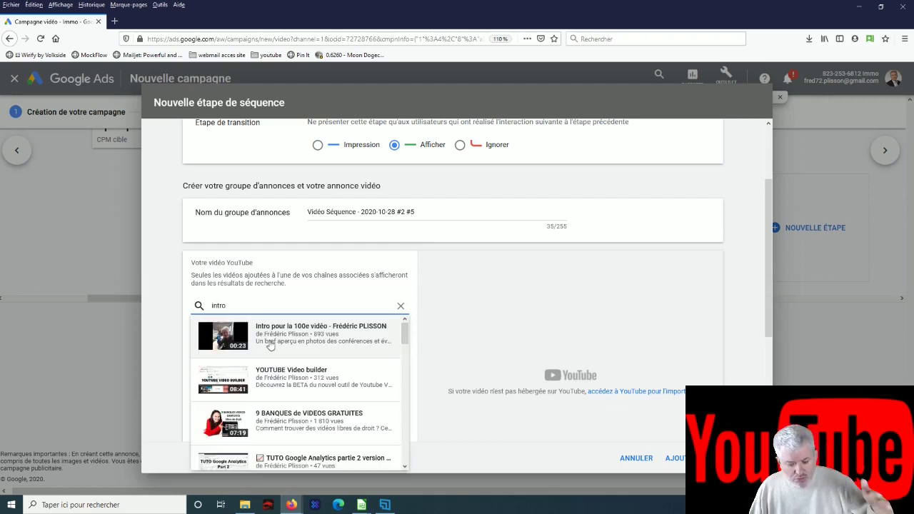
left_click(287, 335)
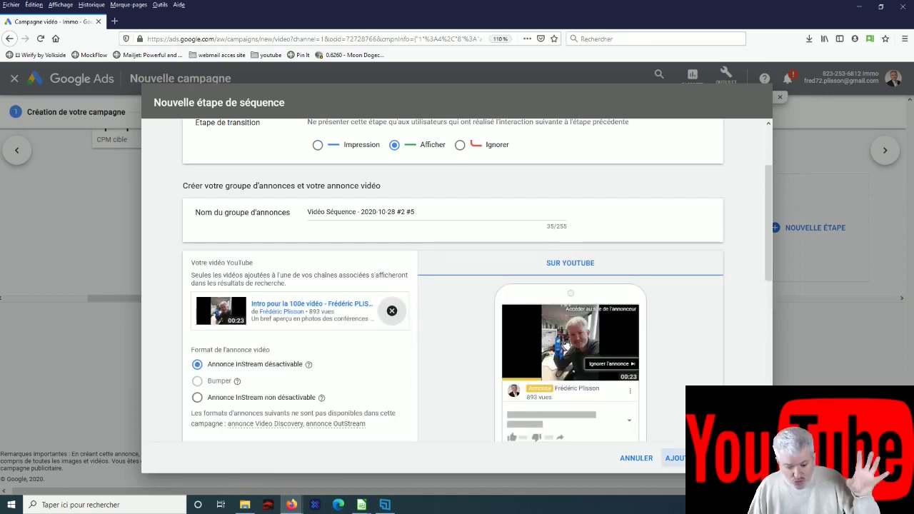
Enable the call to action on the Intro pour la 100e vidéo ad and set its text to "Abonne toi"
scroll(369, 399, "down", 2)
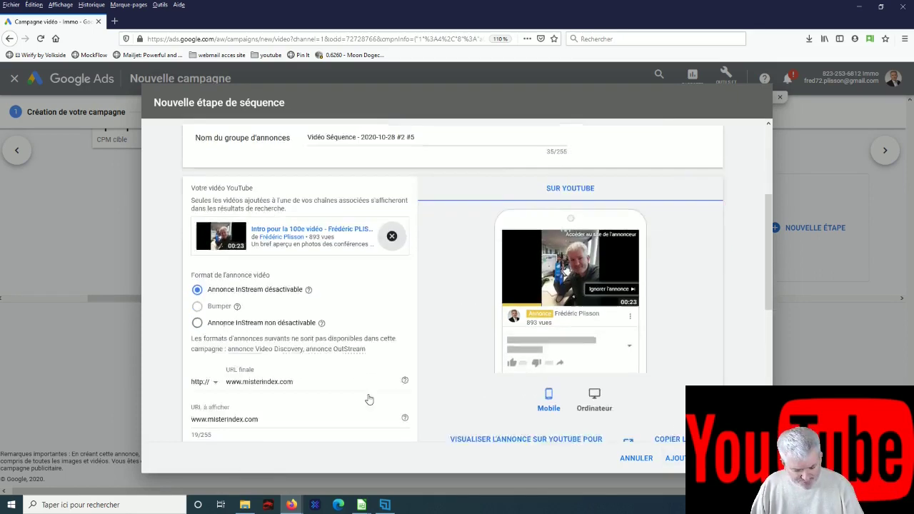
scroll(369, 399, "down", 7)
scroll(223, 287, "up", 2)
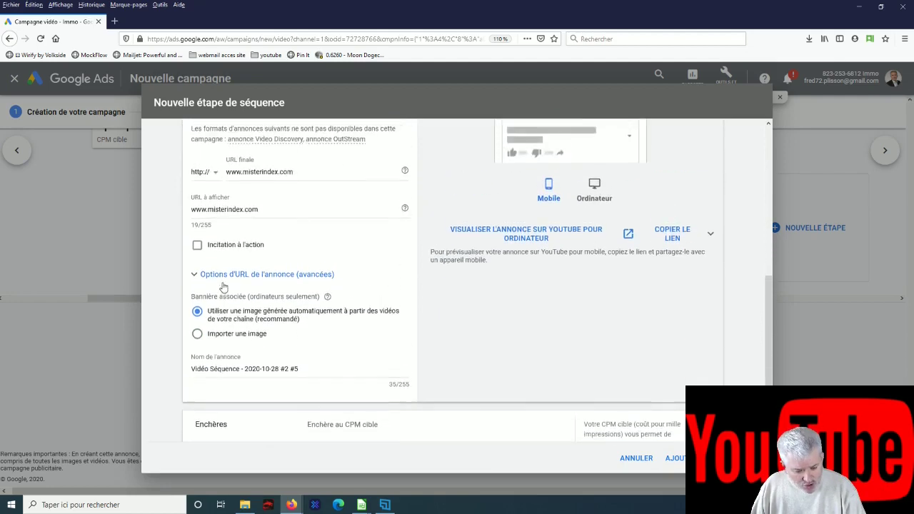
scroll(223, 286, "up", 1)
left_click(197, 288)
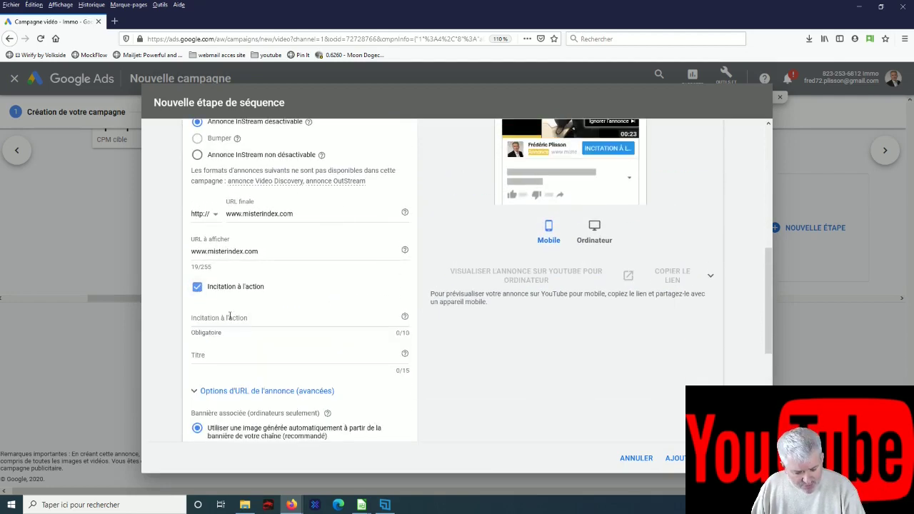
left_click(235, 317)
type("Abonn")
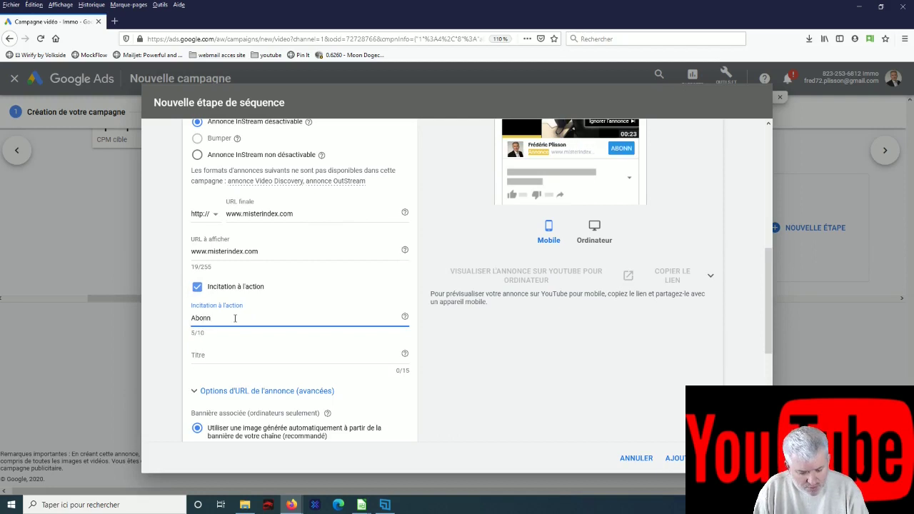
type("e toi")
Set the fifth step's target CPM bid to 1,00 € and add the step to the sequence
scroll(520, 389, "down", 3)
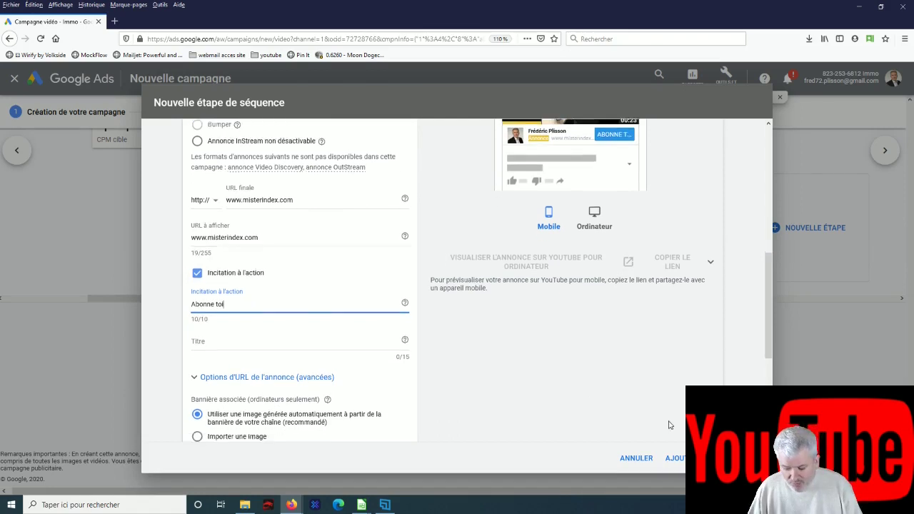
scroll(481, 362, "down", 4)
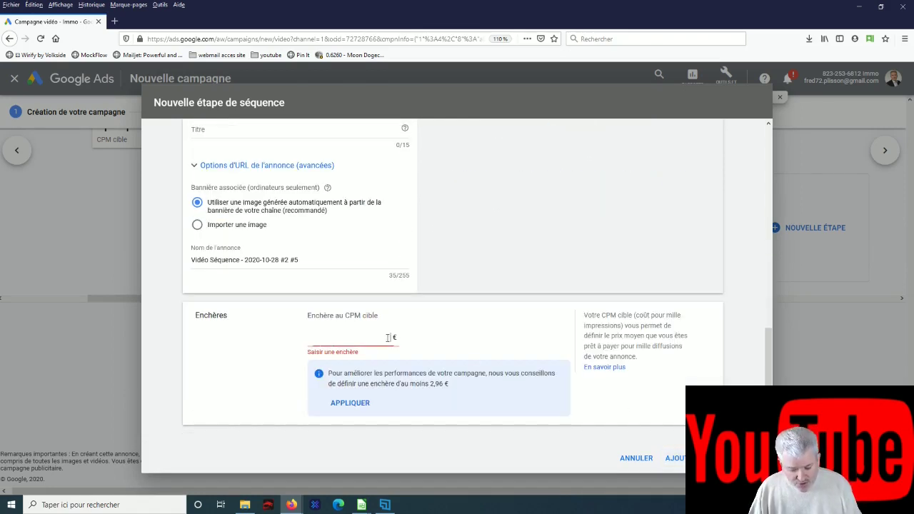
left_click(675, 457)
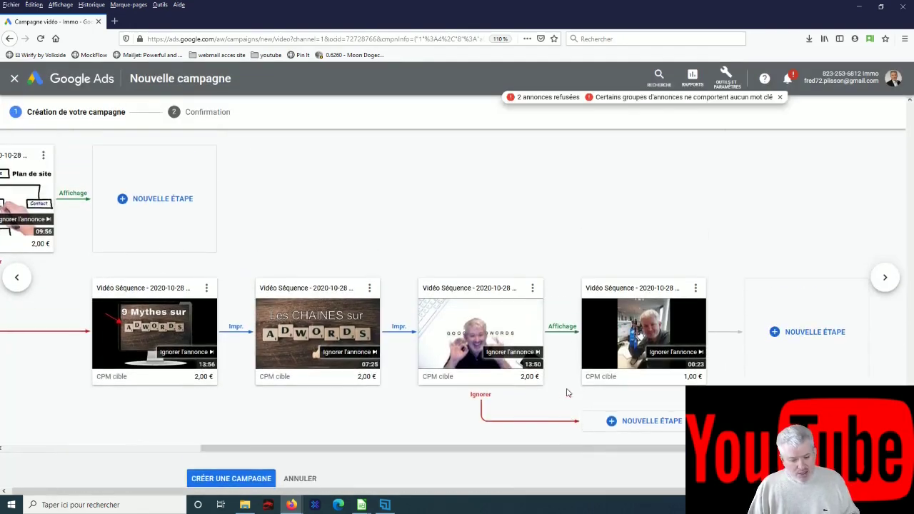
Review the ads and the transitions between them across the whole sequence diagram
left_click_drag(482, 450, 362, 454)
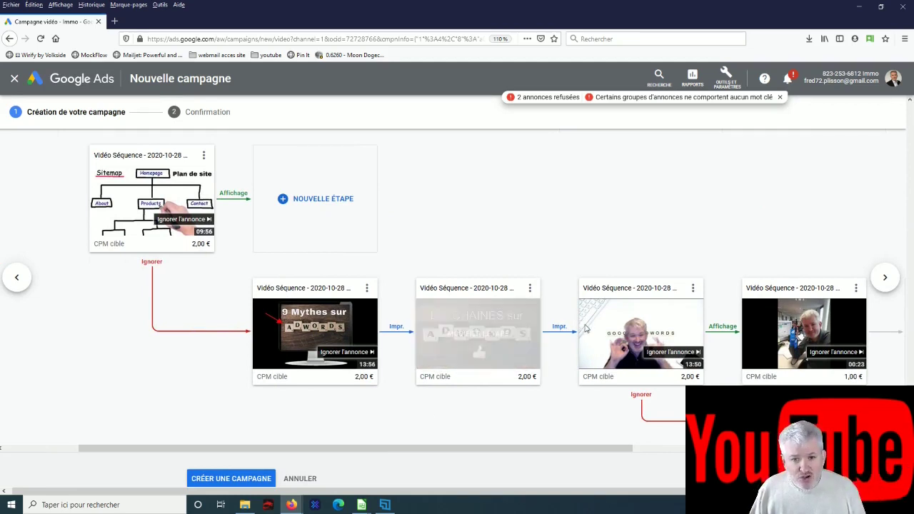
scroll(471, 332, "down", 1)
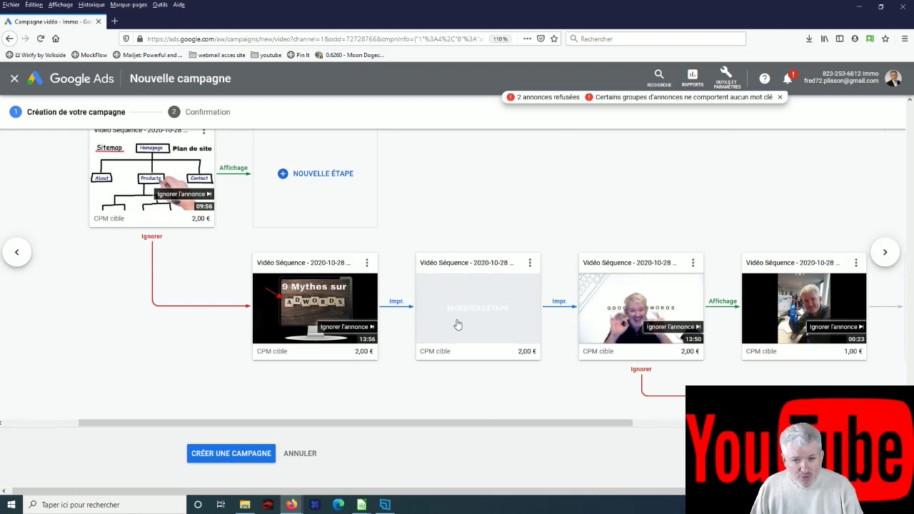
scroll(444, 364, "down", 1)
scroll(502, 373, "down", 2)
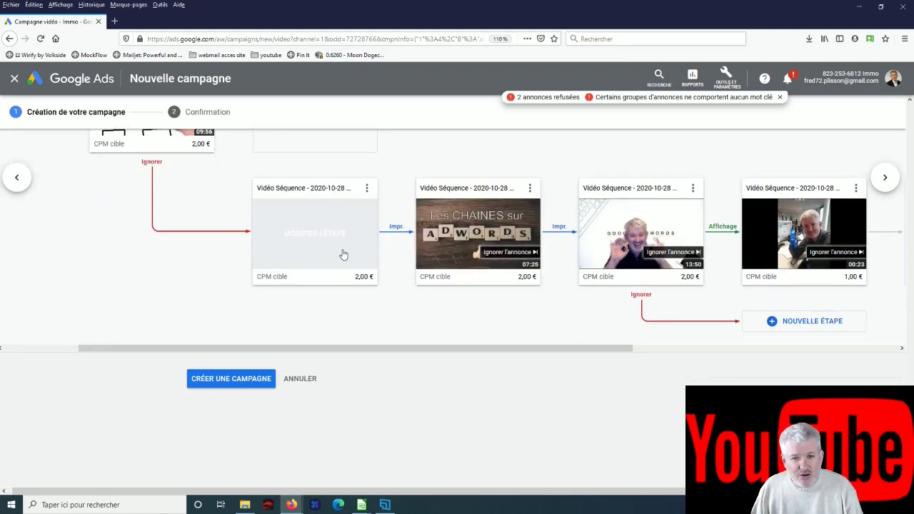
mouse_move(318, 234)
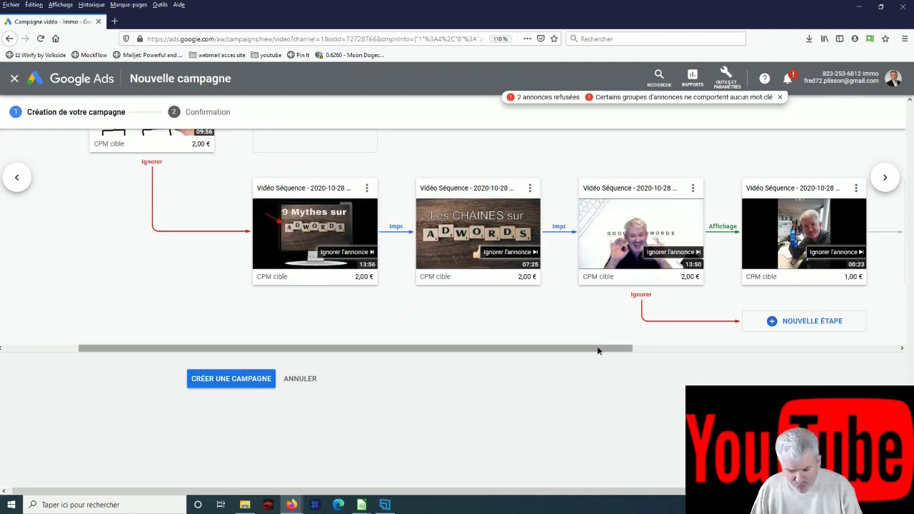
left_click_drag(597, 349, 735, 359)
scroll(736, 328, "up", 3)
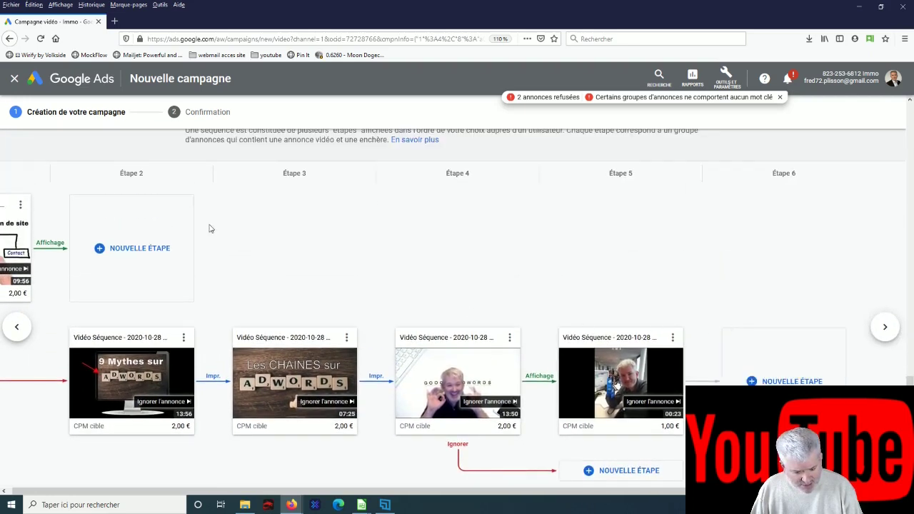
Start a second step on the first ad's Affichage branch, search the videos for "seo" and choose OUTILS REFERENCEMENT SEO GRATUITS
scroll(227, 315, "down", 1)
left_click_drag(378, 469, 249, 471)
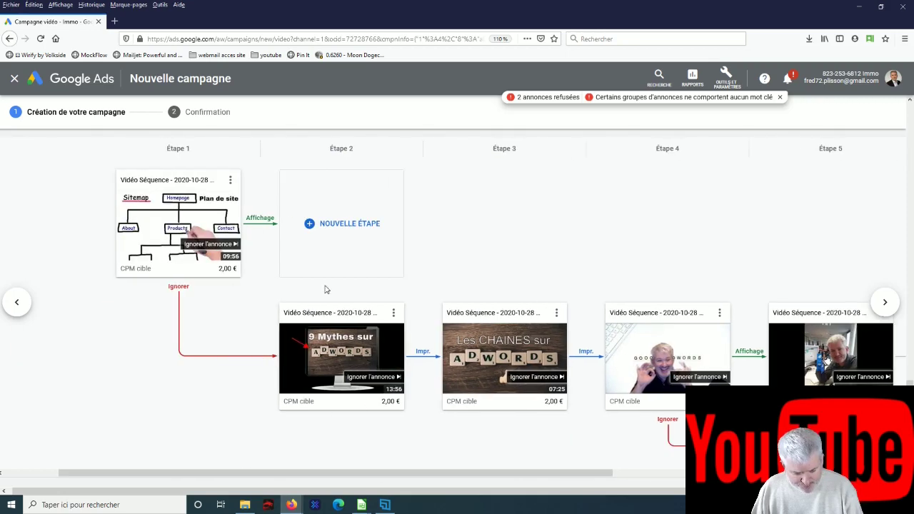
left_click(330, 226)
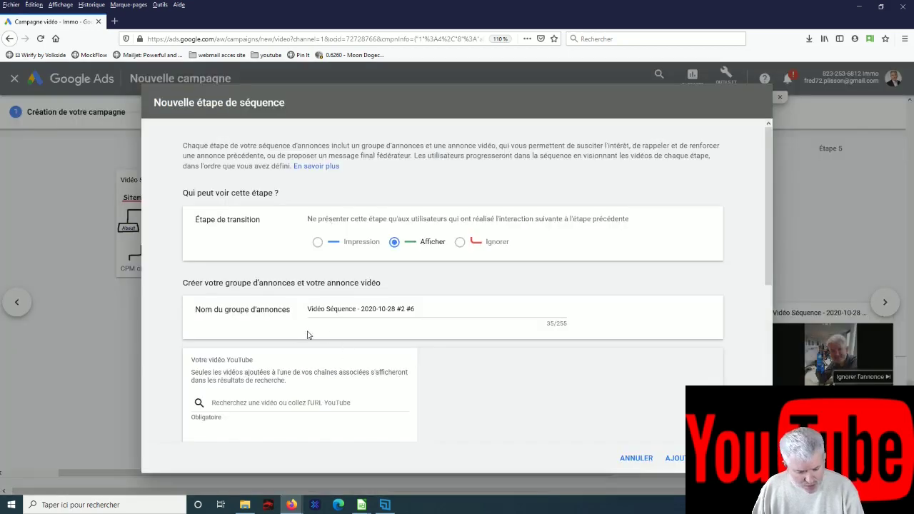
scroll(285, 314, "down", 2)
left_click(257, 257)
type("seo")
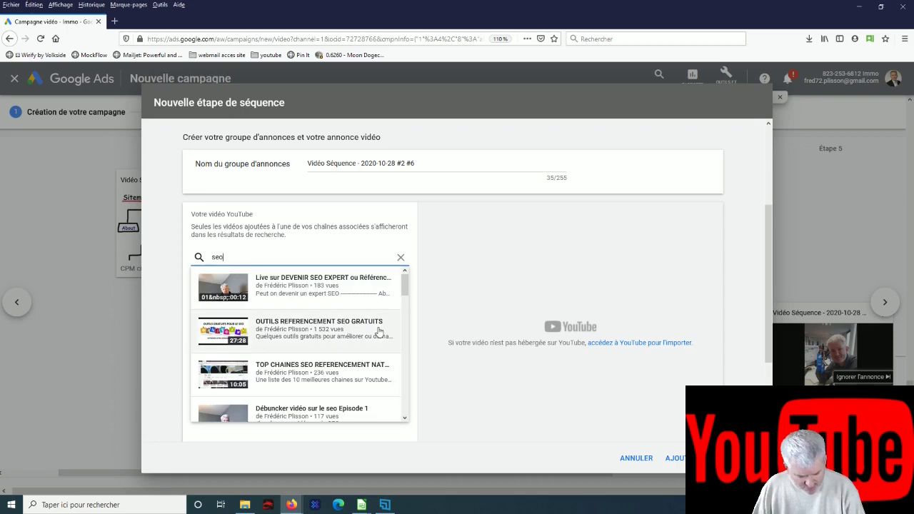
left_click(366, 324)
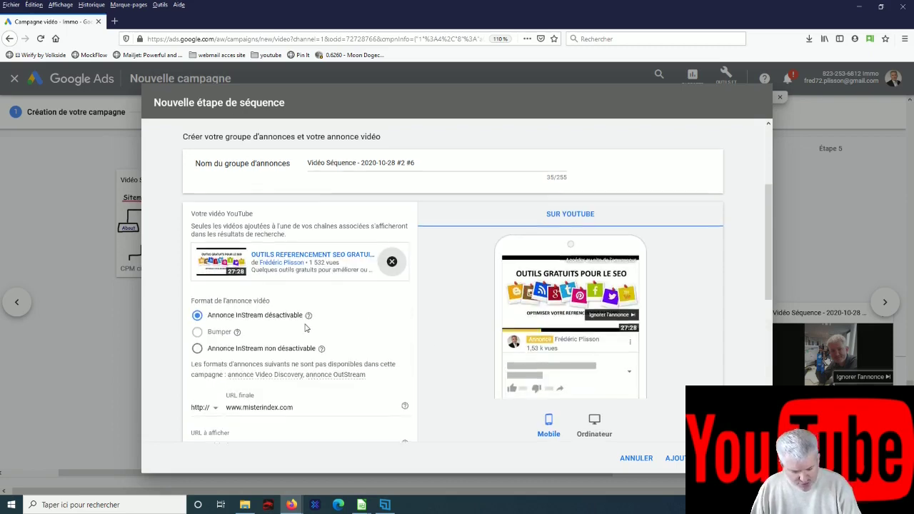
Enable the call to action on the OUTILS REFERENCEMENT SEO GRATUITS ad and set its text to "Abonne toi"
scroll(306, 328, "down", 5)
scroll(306, 328, "up", 3)
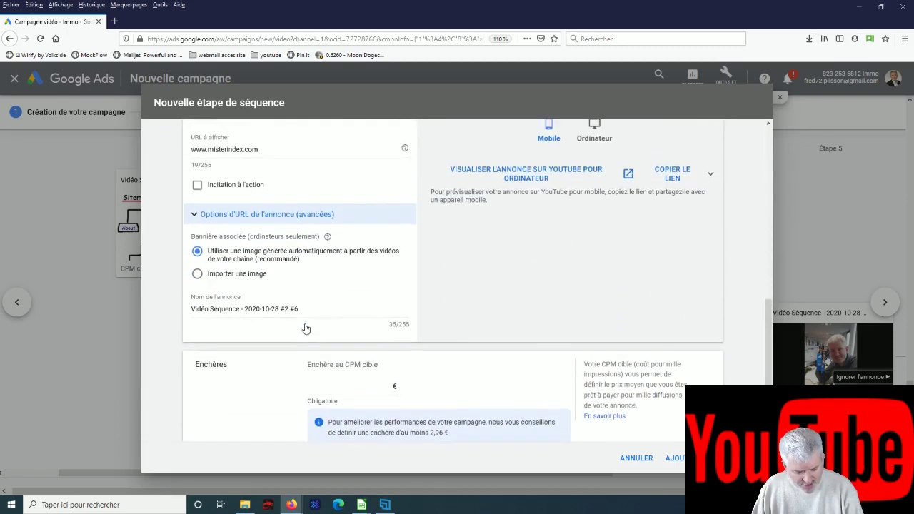
left_click(197, 281)
left_click(241, 318)
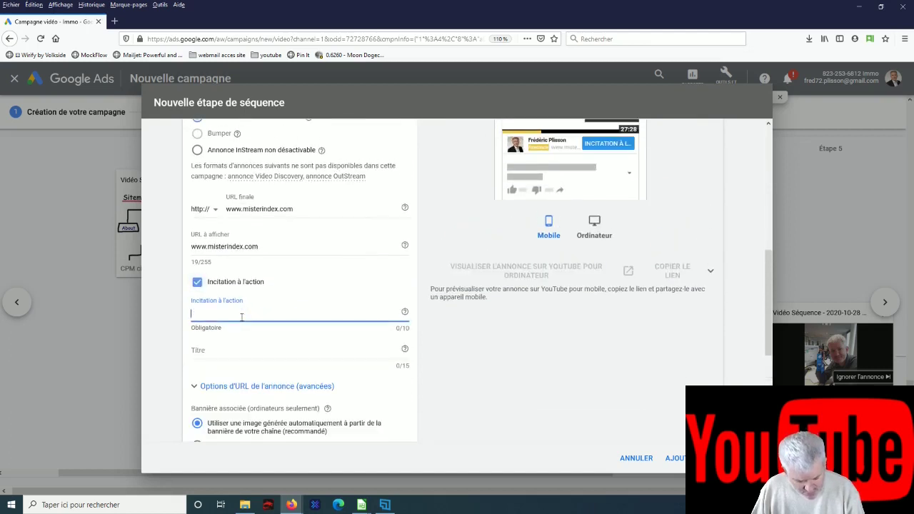
type("Aboon")
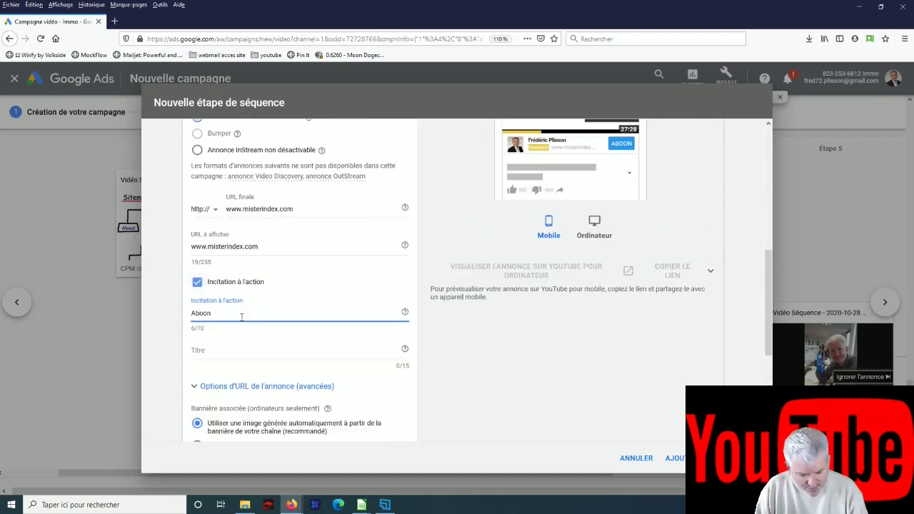
key("BackSpace")
key("BackSpace")
key("BackSpace")
type("nne toi")
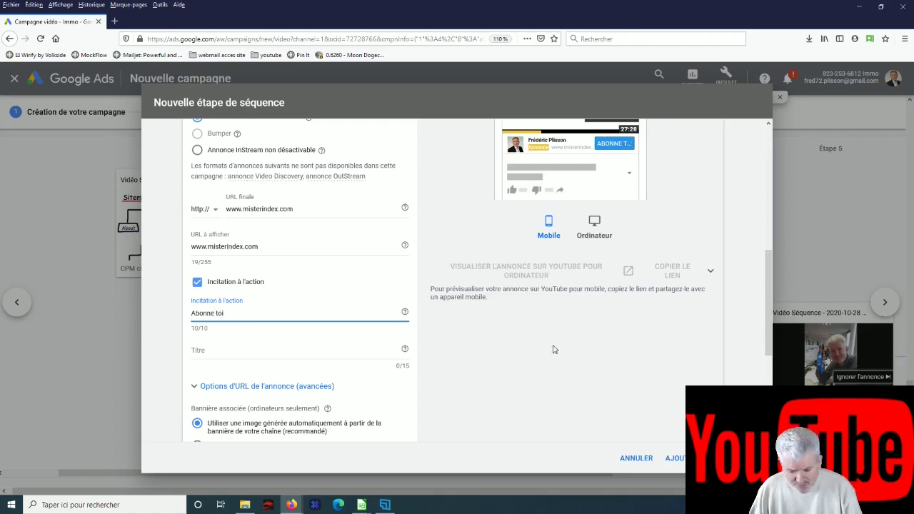
Set the OUTILS REFERENCEMENT SEO GRATUITS step's target CPM bid to 2,00 € and add it to the sequence
scroll(552, 349, "down", 3)
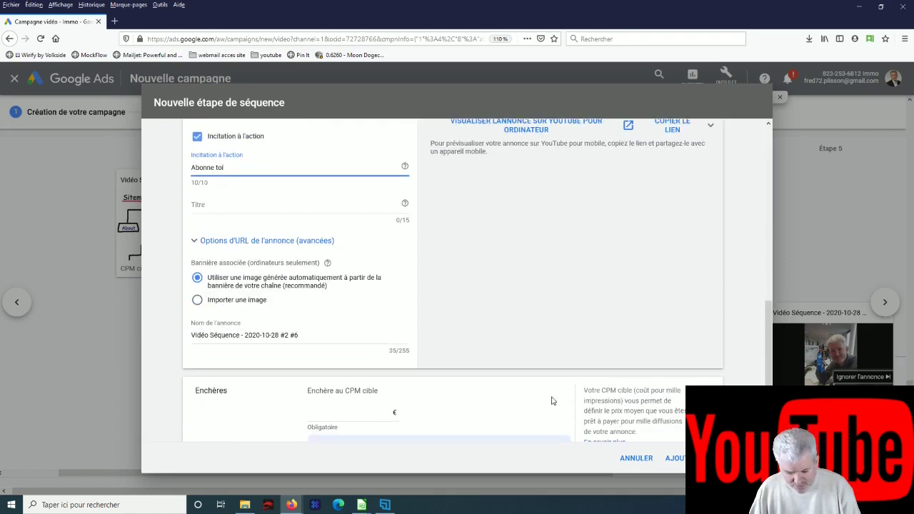
scroll(550, 400, "down", 3)
left_click(384, 343)
type("2,00")
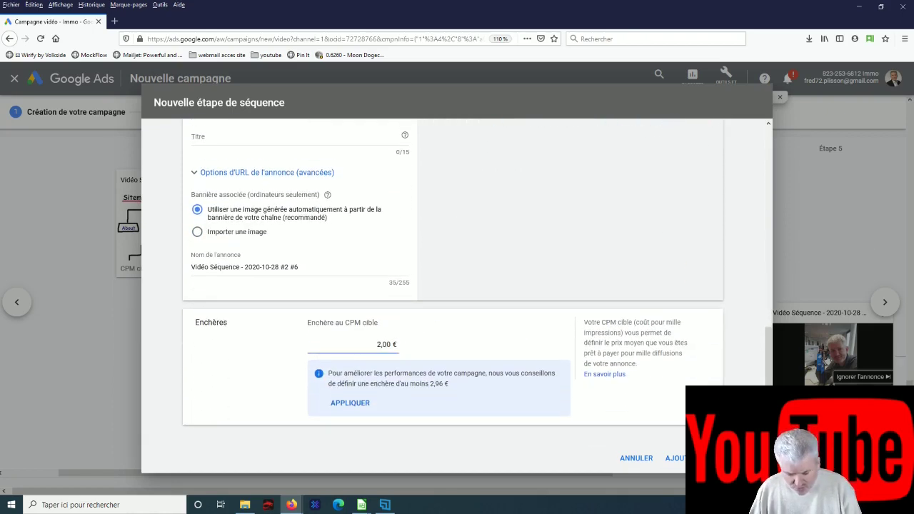
left_click(674, 458)
scroll(672, 441, "down", 2)
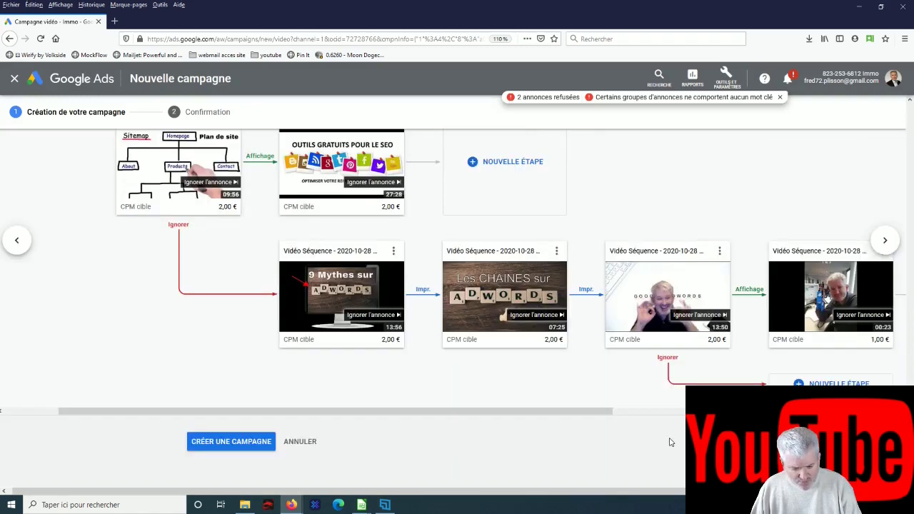
Start a third step after the OUTILS REFERENCEMENT SEO GRATUITS ad, search the videos for "seo" and choose the one starting "Un PROCESS en SEO"
scroll(611, 391, "up", 3)
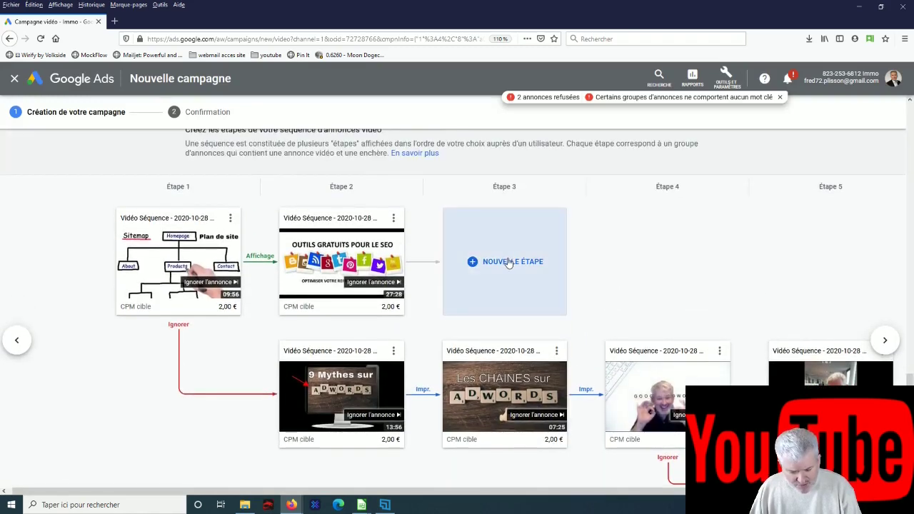
left_click(509, 262)
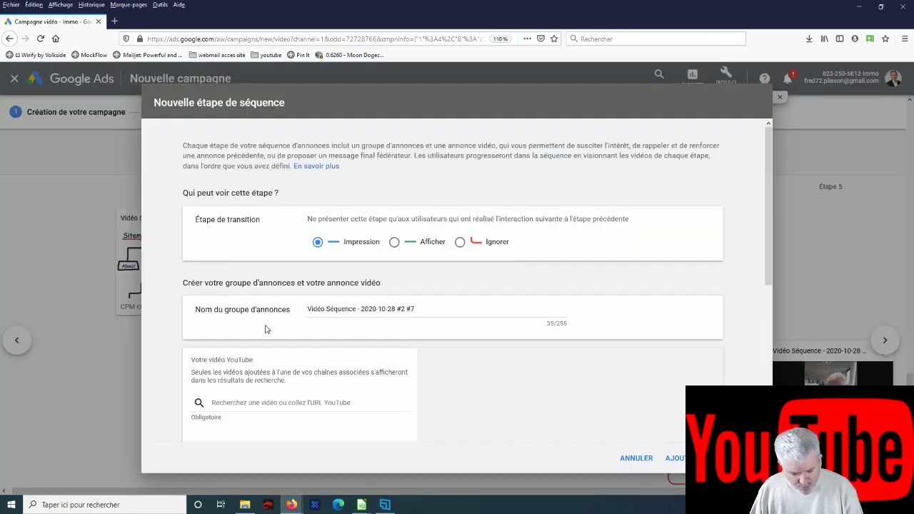
scroll(263, 372, "down", 3)
left_click(255, 209)
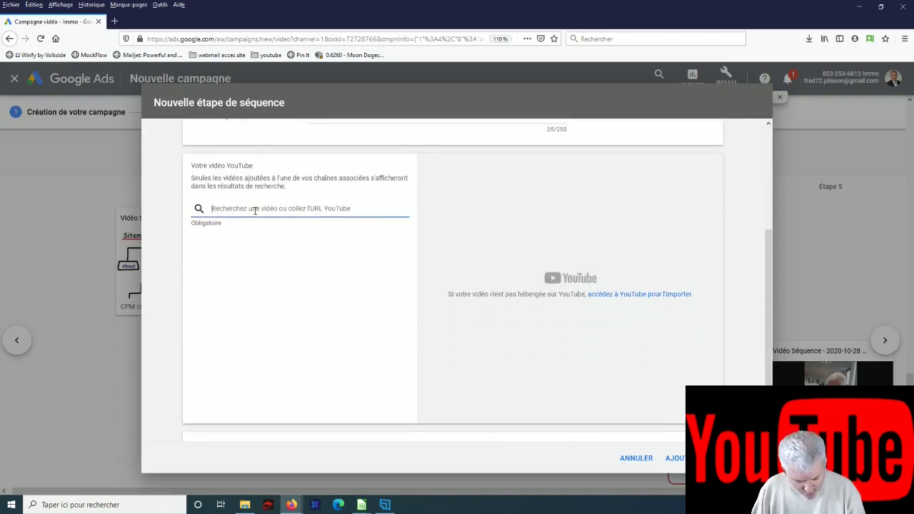
type("seo")
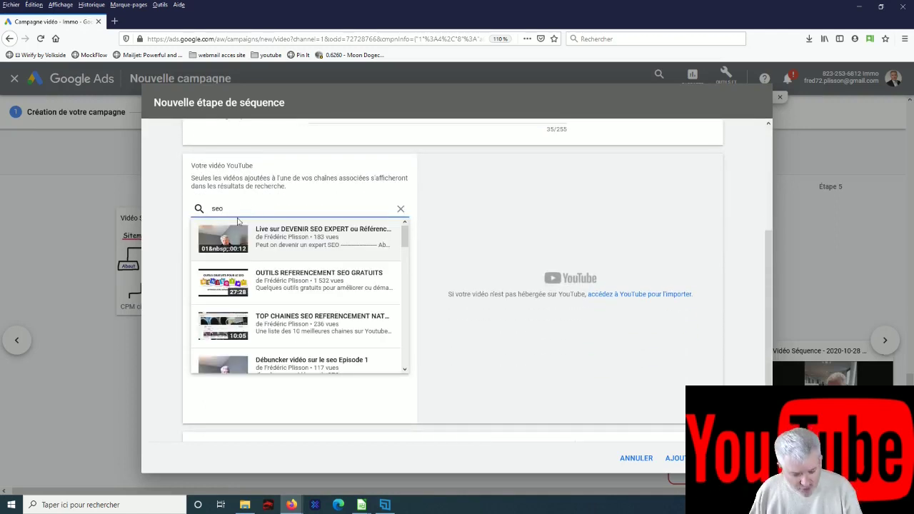
scroll(356, 286, "down", 2)
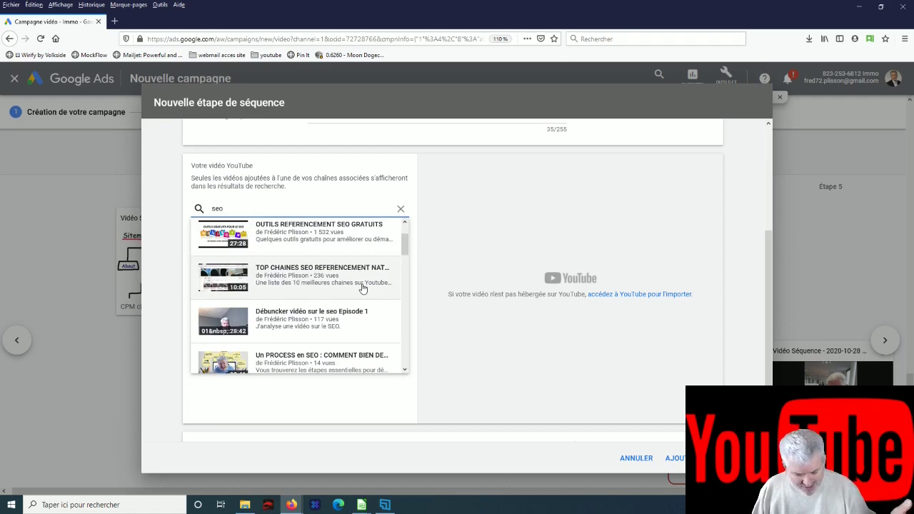
scroll(362, 288, "down", 2)
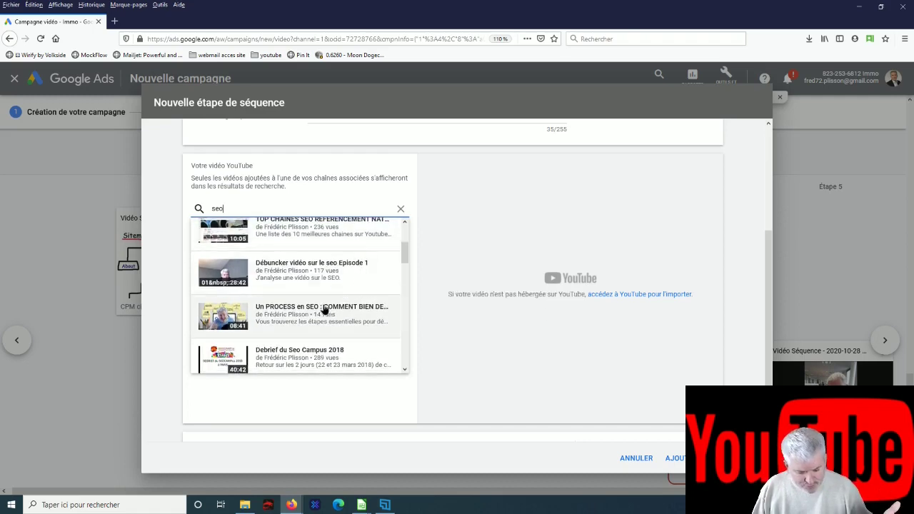
left_click(326, 310)
Enable the call to action on the Un PROCESS en SEO ad and set its text to "Abonne toi"
scroll(266, 342, "down", 3)
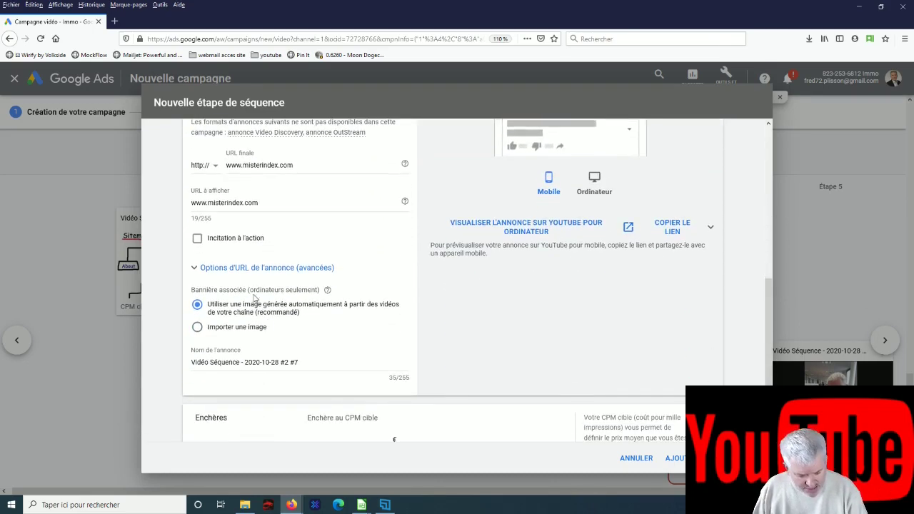
left_click(198, 238)
left_click(223, 268)
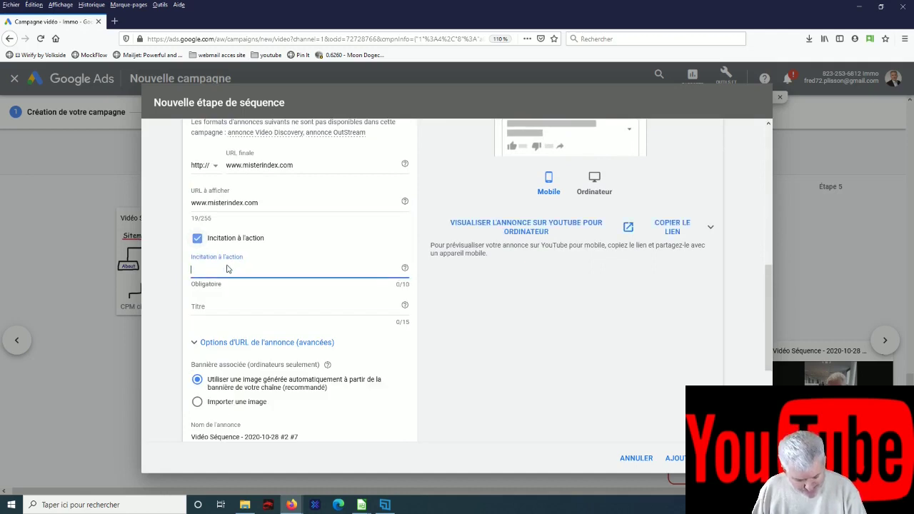
type("A")
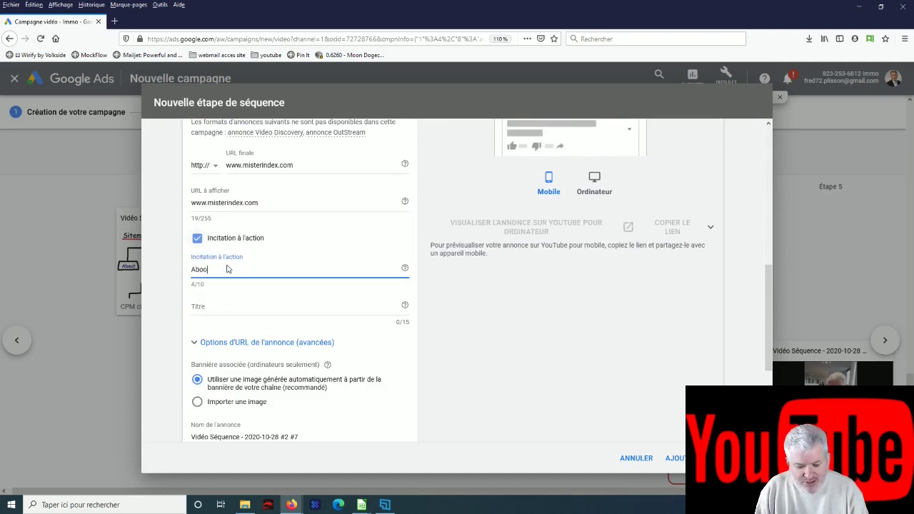
type("bonne toi")
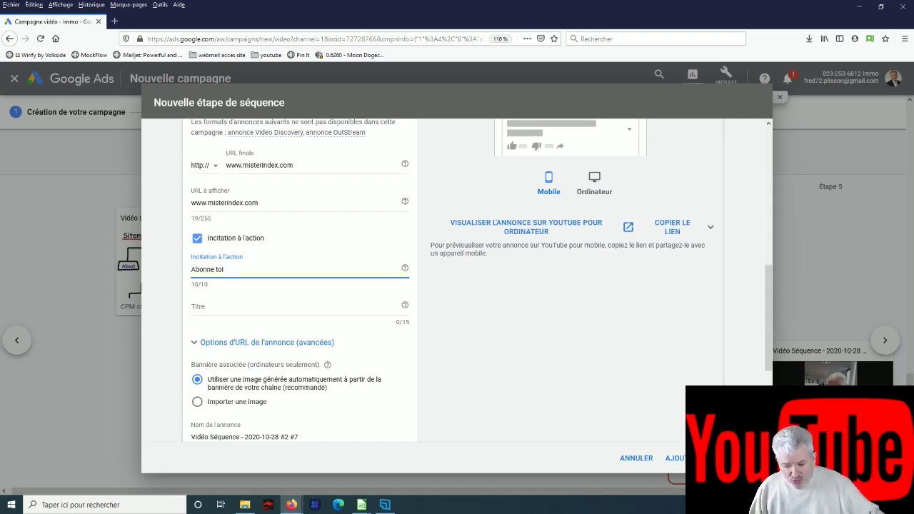
Set the Un PROCESS en SEO step's target CPM bid to 2,00 € and add it to the sequence
scroll(393, 392, "down", 3)
left_click(381, 346)
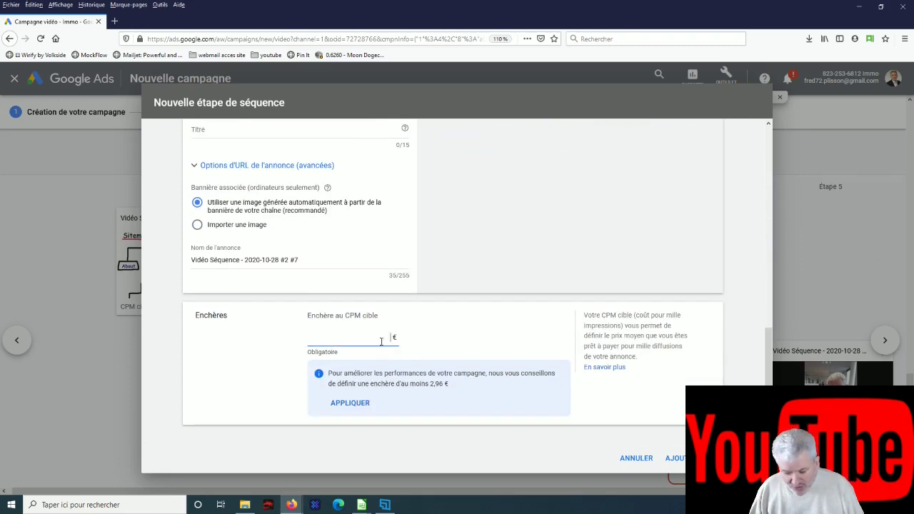
type("200")
left_click(674, 458)
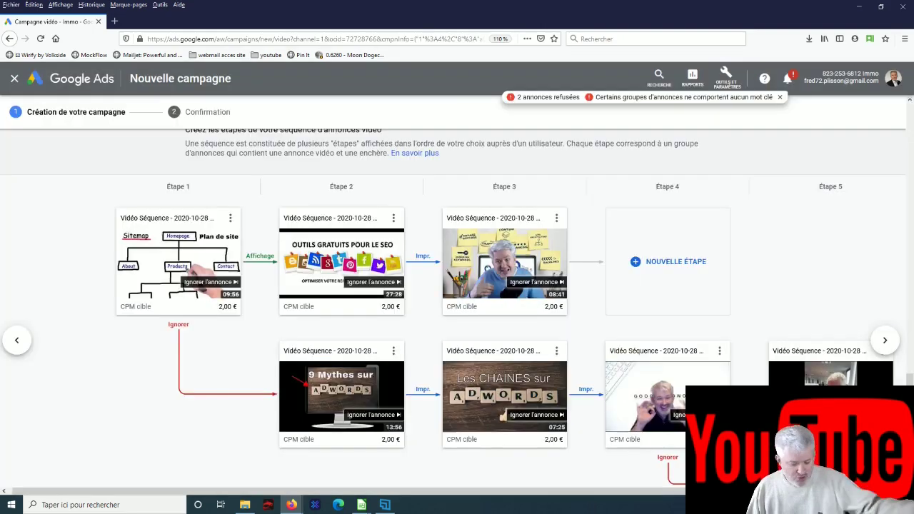
Create the campaign from the completed sequence and go to it from the confirmation page
scroll(603, 314, "down", 2)
scroll(467, 381, "up", 1)
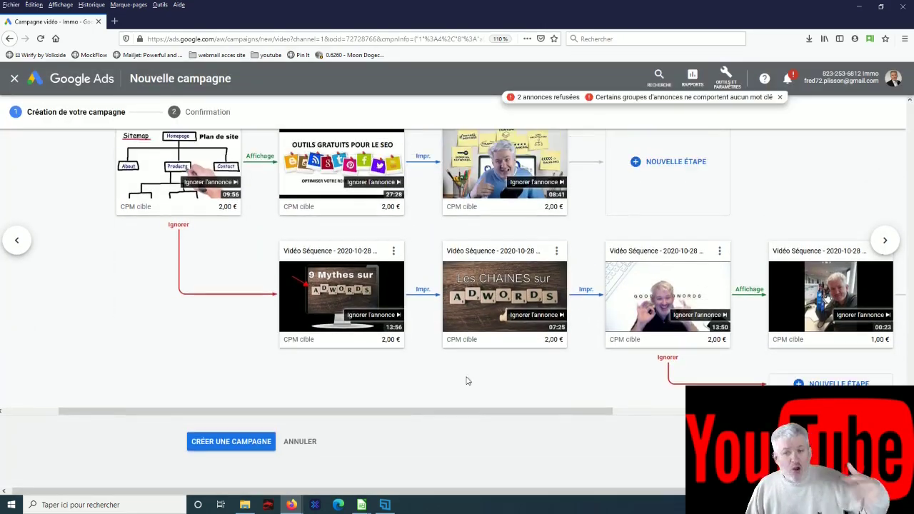
scroll(467, 381, "up", 2)
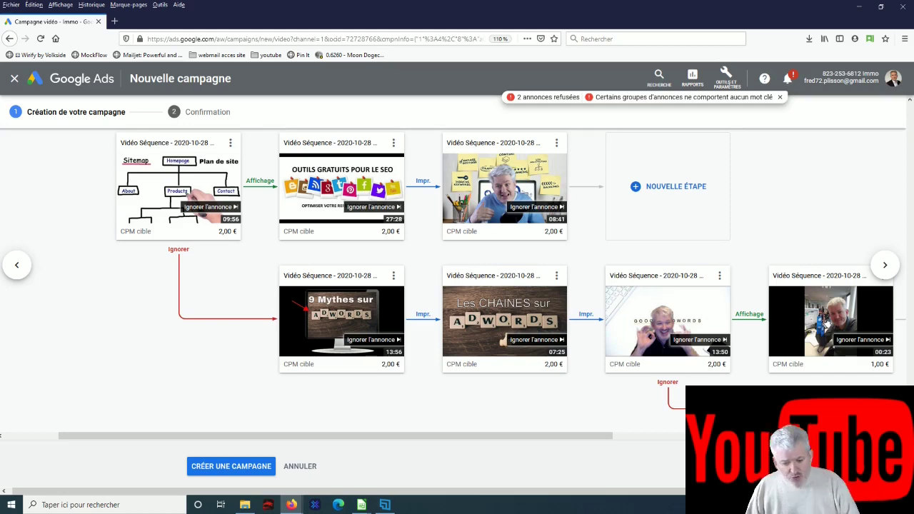
scroll(554, 336, "up", 2)
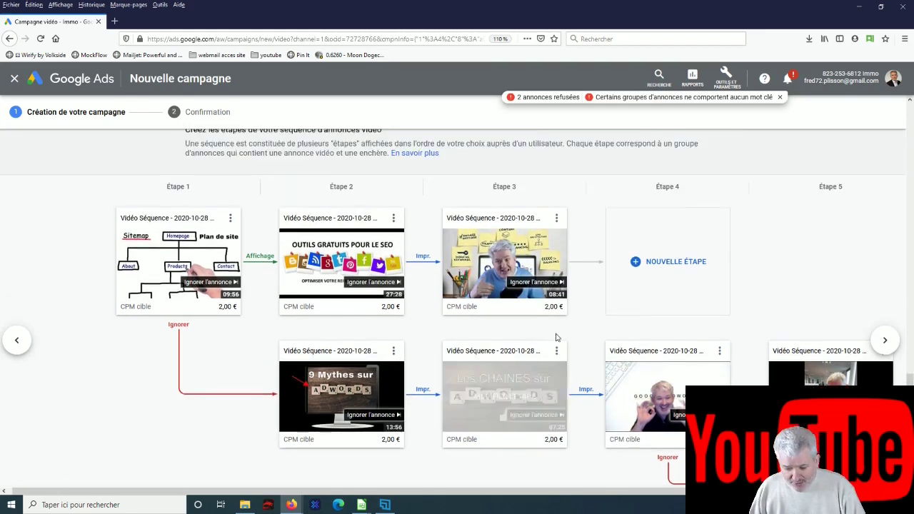
scroll(542, 300, "down", 1)
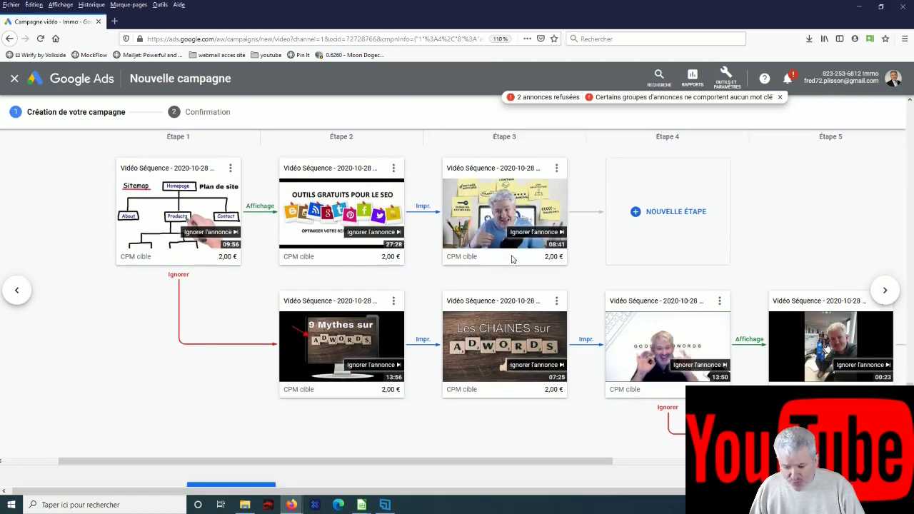
scroll(386, 329, "down", 4)
left_click(236, 394)
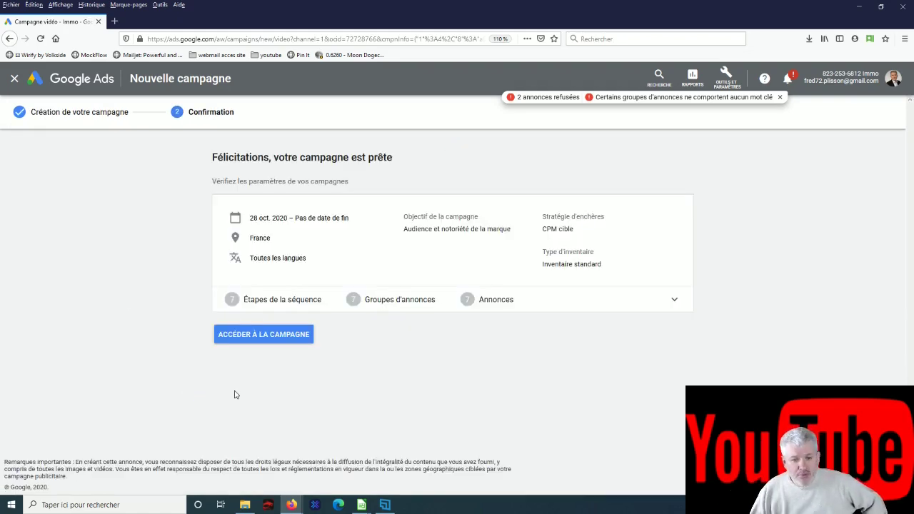
left_click(248, 336)
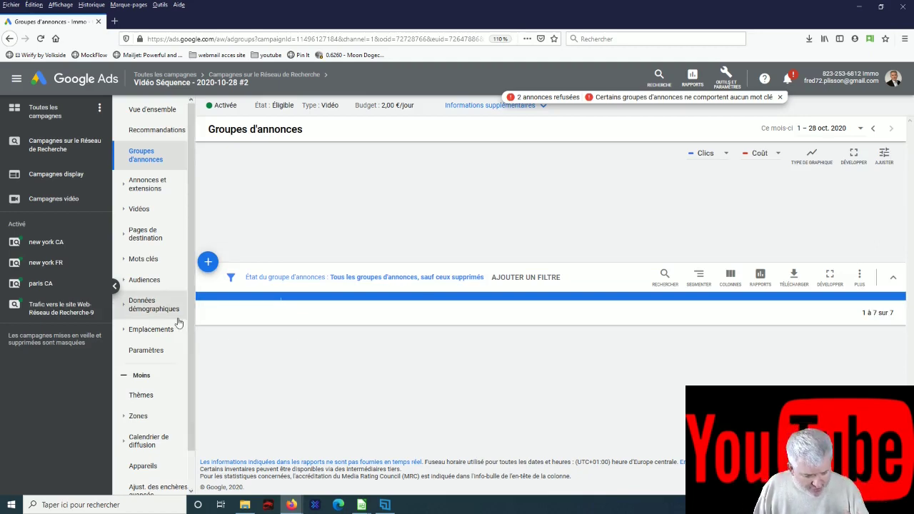
List the video campaigns and open the Vidéo Séquence - 2020-10-28 #2 campaign
scroll(177, 319, "down", 1)
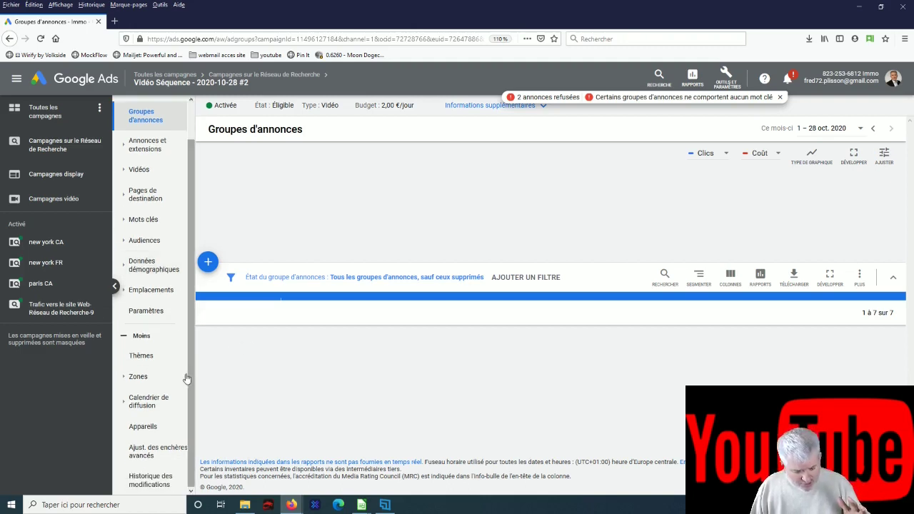
scroll(185, 379, "up", 1)
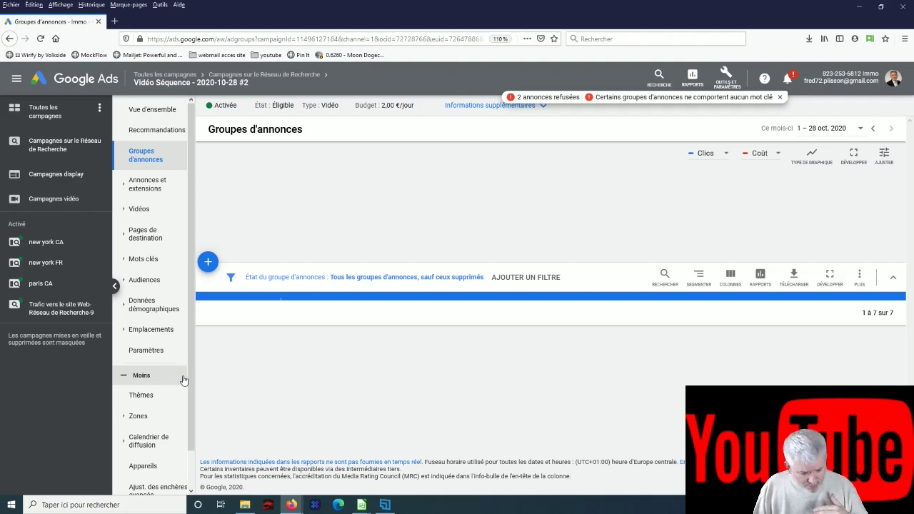
left_click(60, 205)
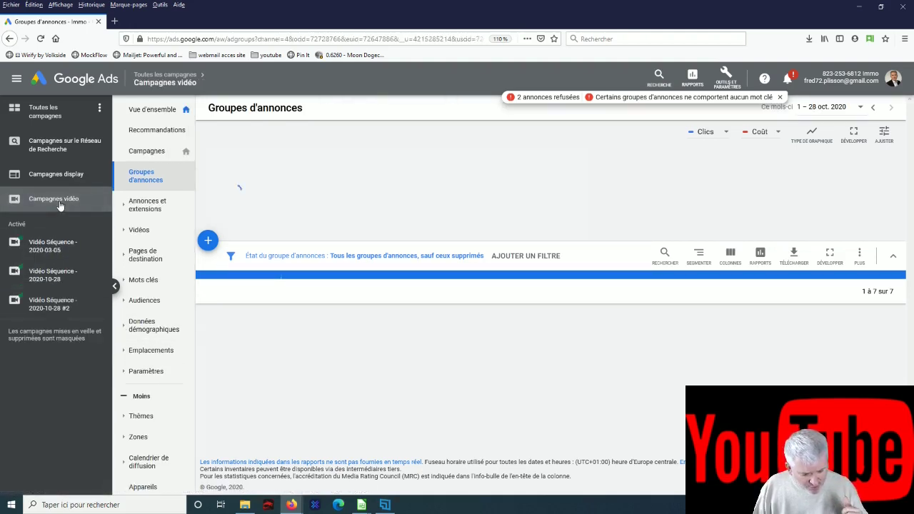
left_click(63, 307)
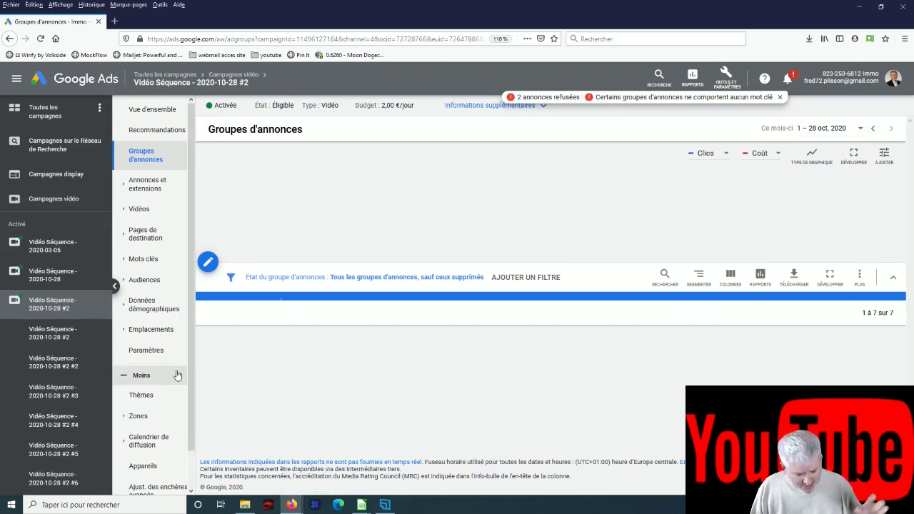
Show the campaign's videos and examine the statistics of each one in the table
scroll(177, 376, "down", 1)
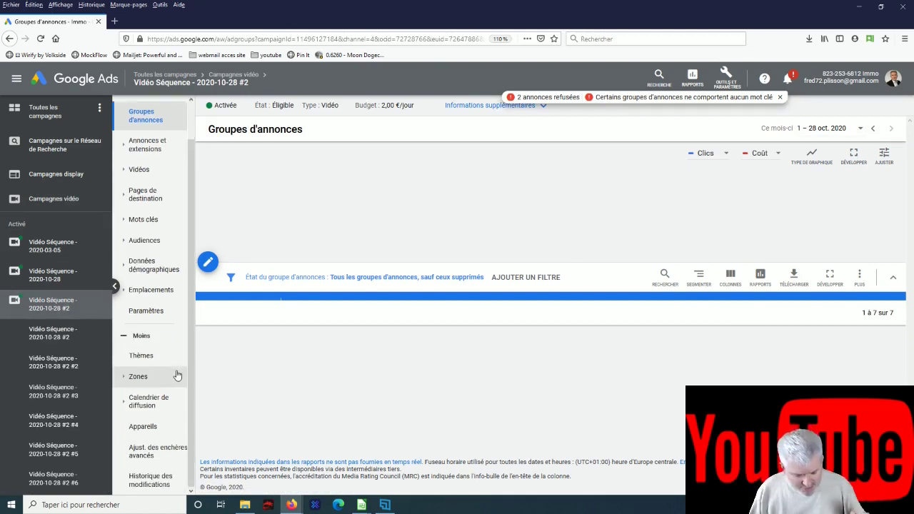
left_click(140, 169)
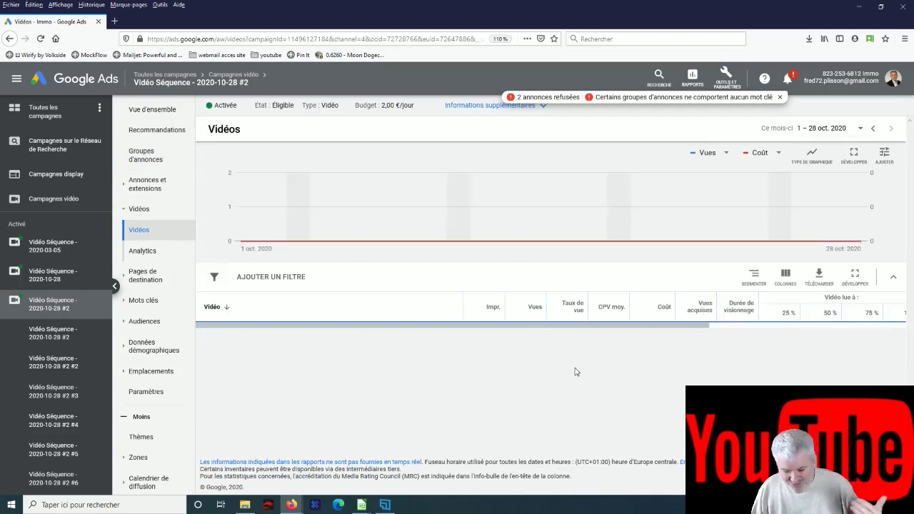
scroll(574, 368, "down", 5)
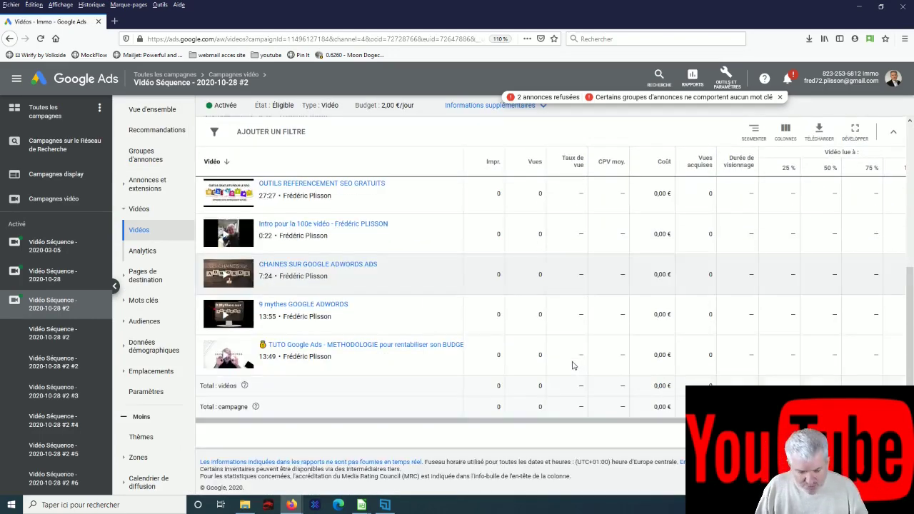
scroll(564, 362, "up", 5)
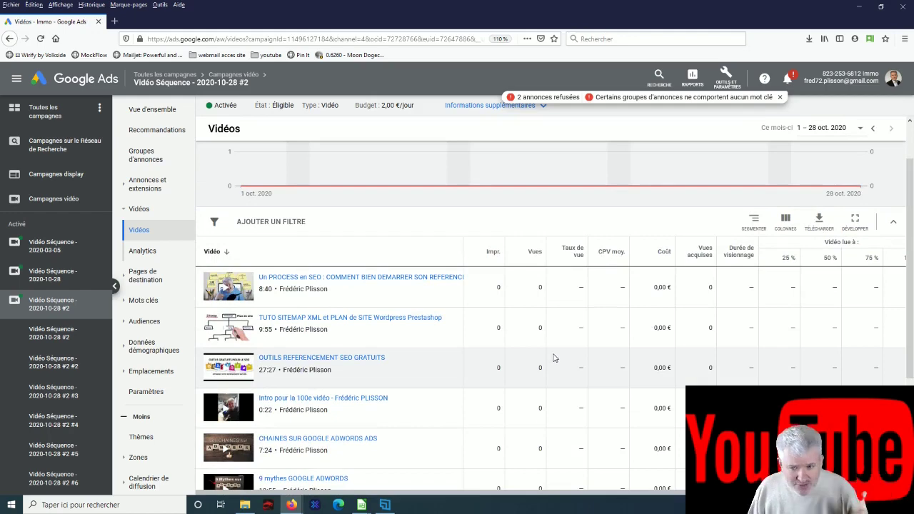
scroll(550, 357, "down", 5)
Open the sequence steps for editing from the campaign's settings
scroll(157, 367, "down", 2)
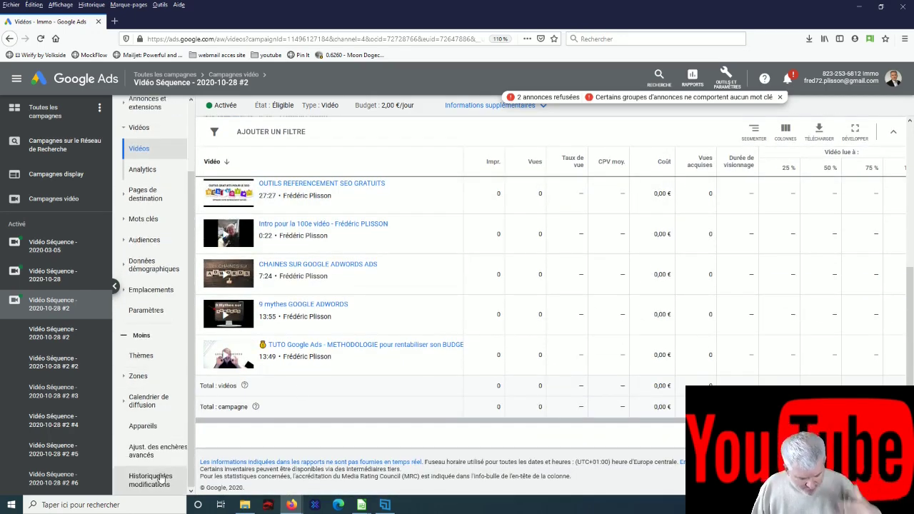
left_click(145, 311)
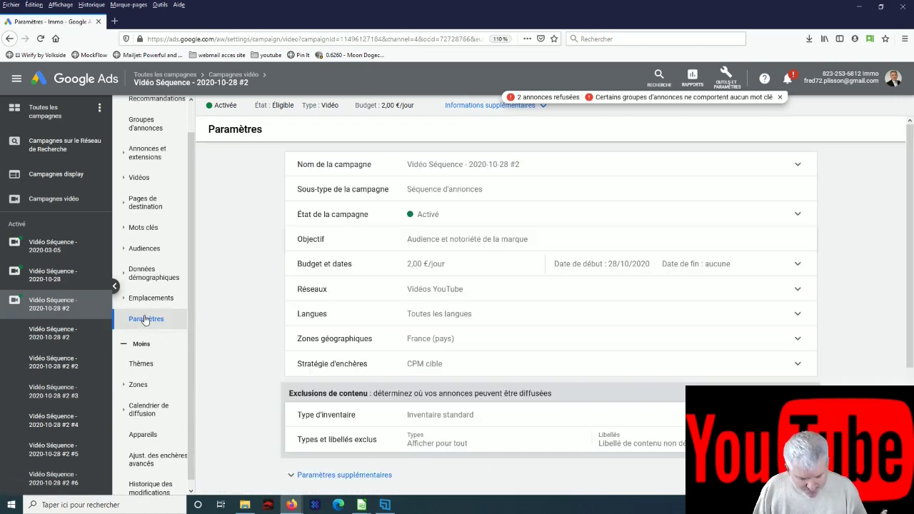
scroll(663, 364, "down", 3)
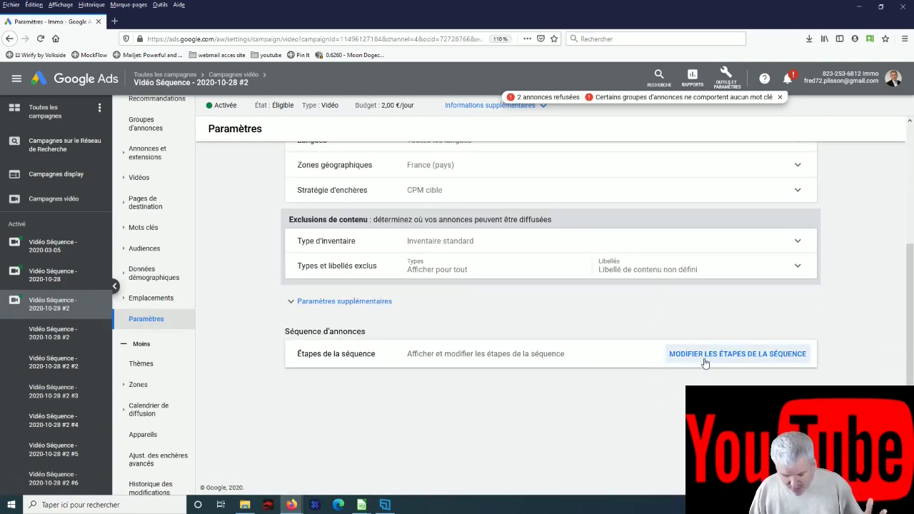
left_click(736, 354)
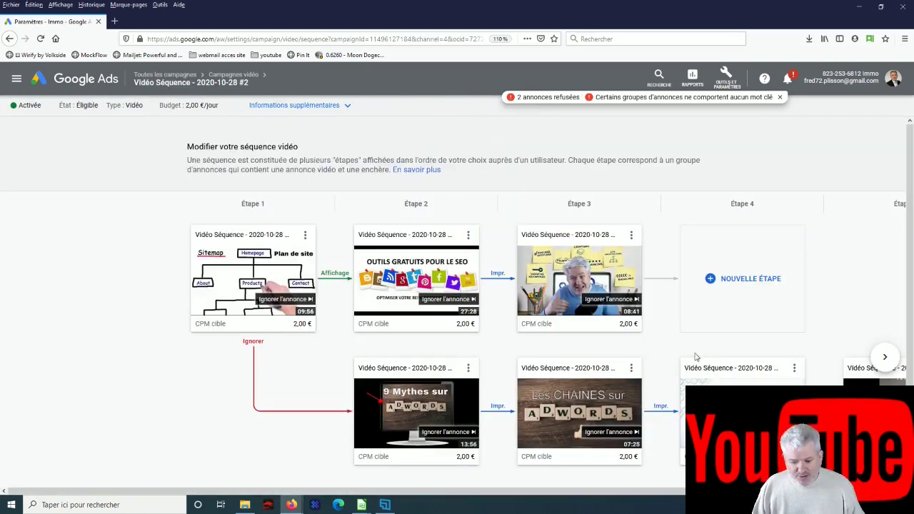
Review the ads and transitions in the existing sequence, and return to the campaign settings without changing anything
scroll(608, 342, "down", 1)
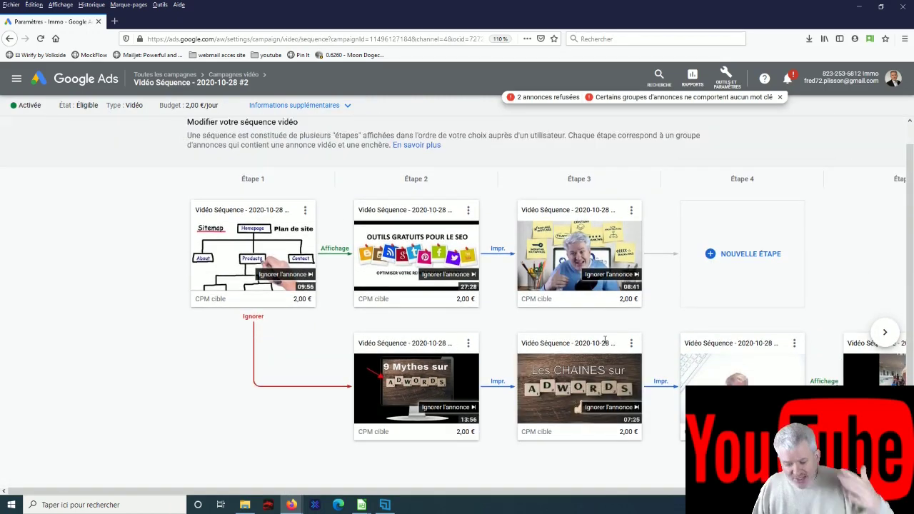
scroll(605, 341, "up", 1)
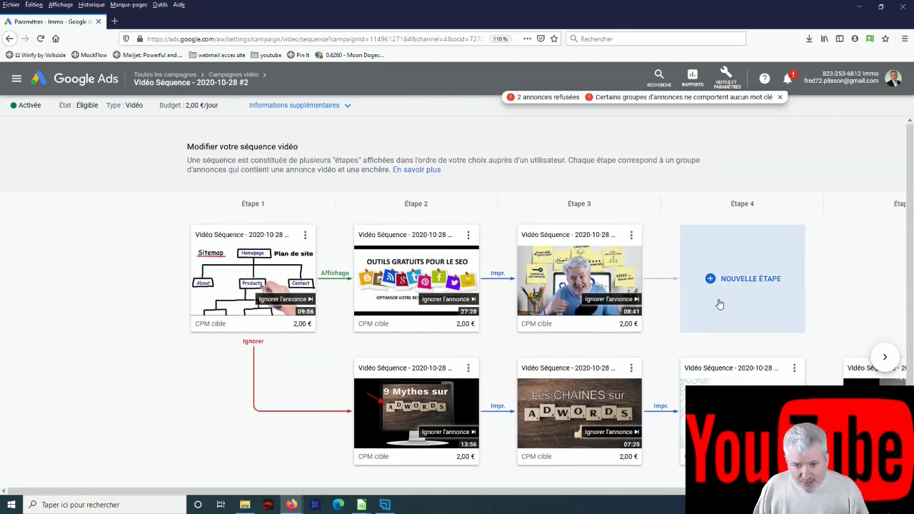
scroll(723, 305, "down", 3)
left_click(319, 454)
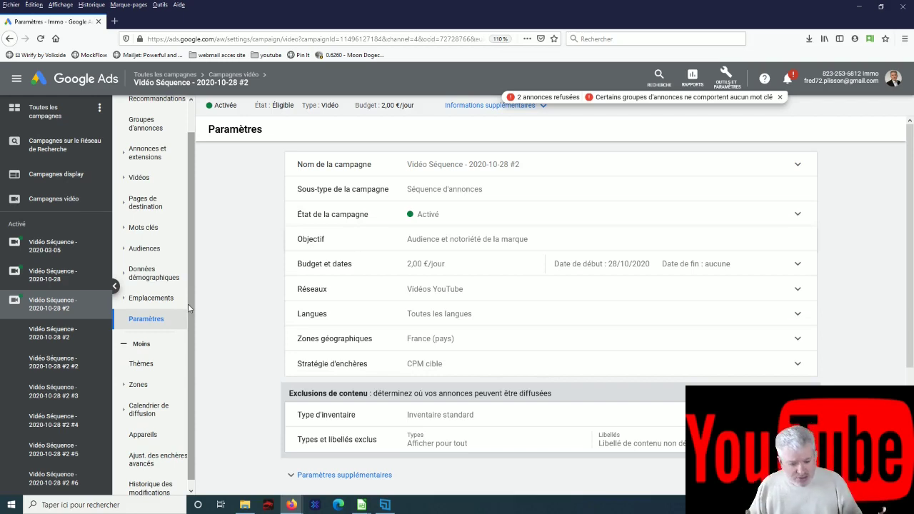
Return to the campaign's video list and check the performance columns down to the totals
left_click(141, 178)
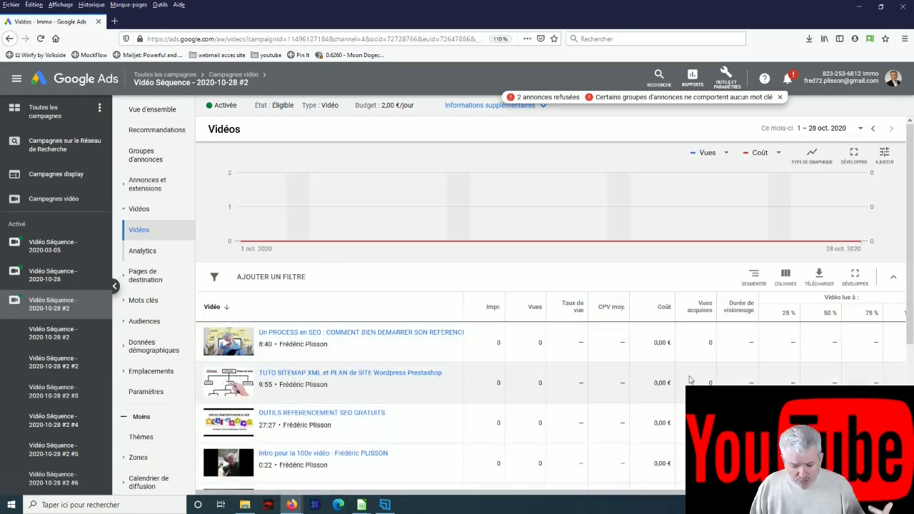
scroll(690, 379, "down", 5)
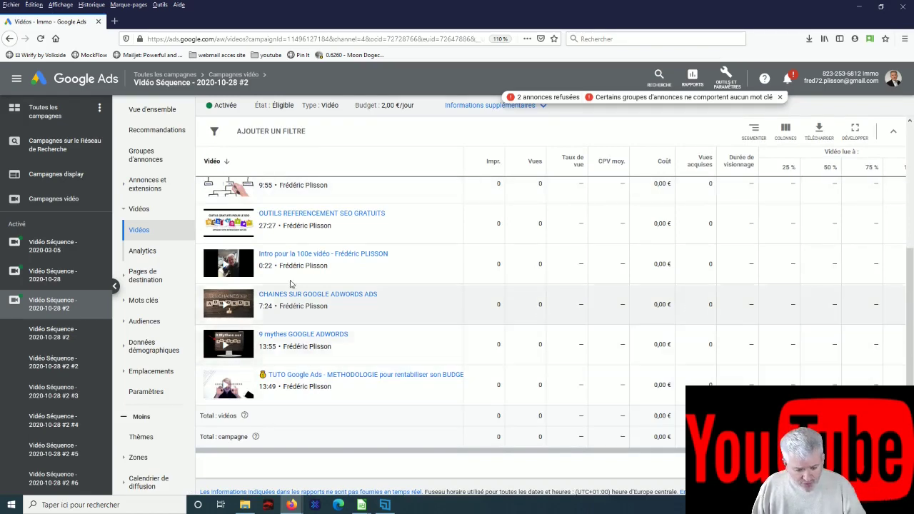